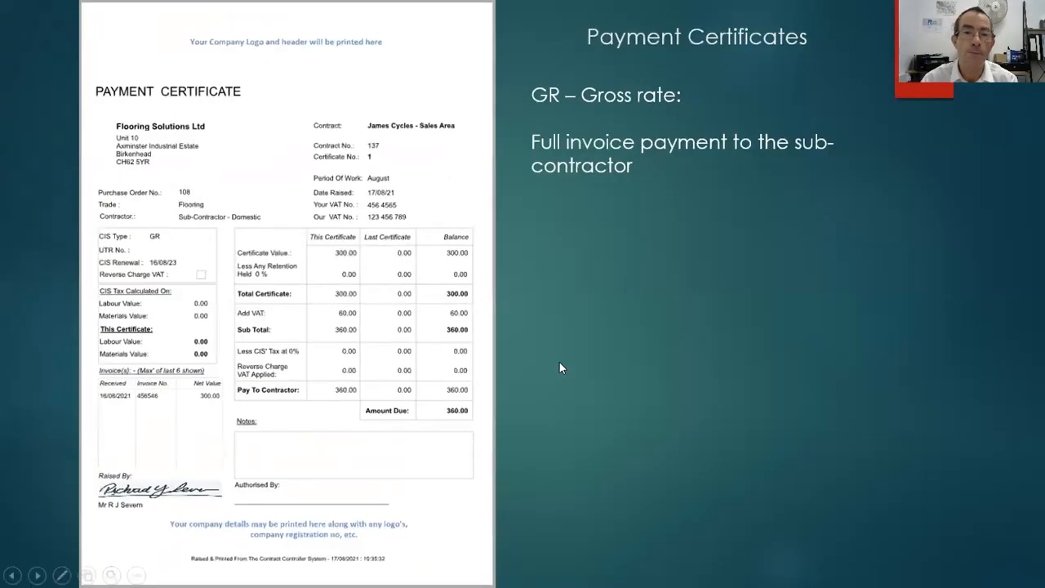
pyautogui.click(559, 362)
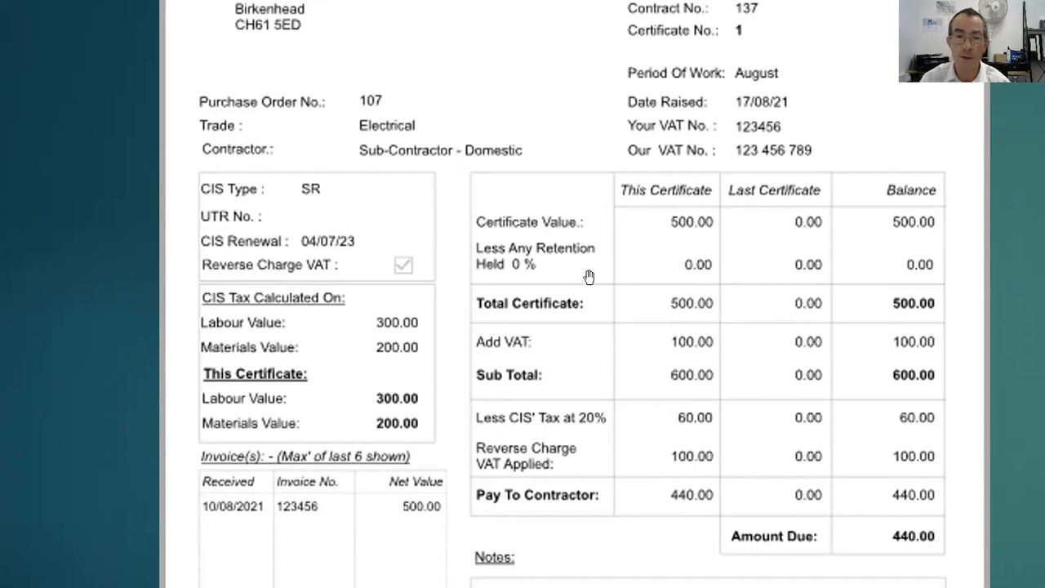
pyautogui.press('Escape')
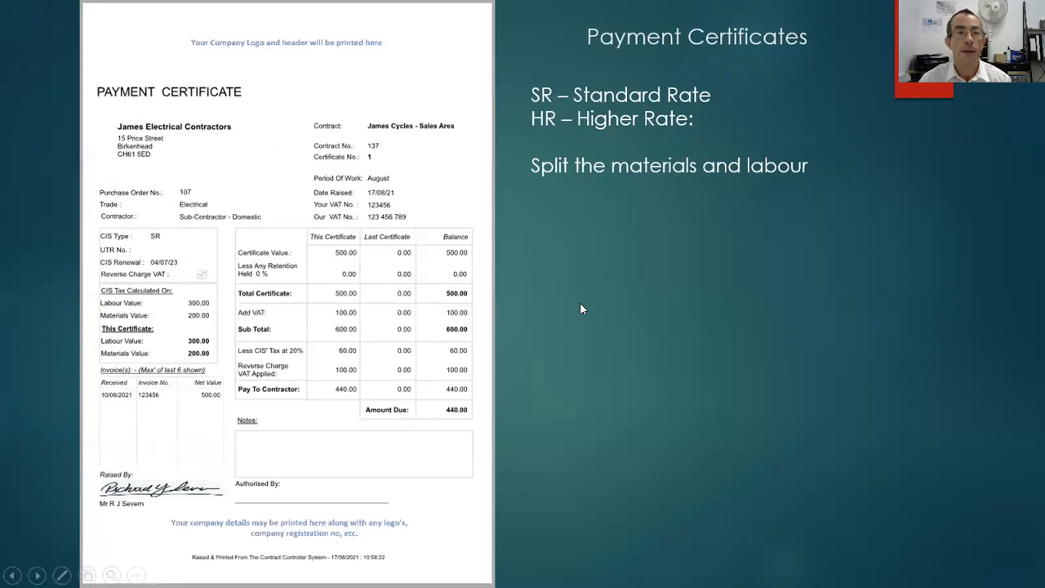
pyautogui.click(581, 308)
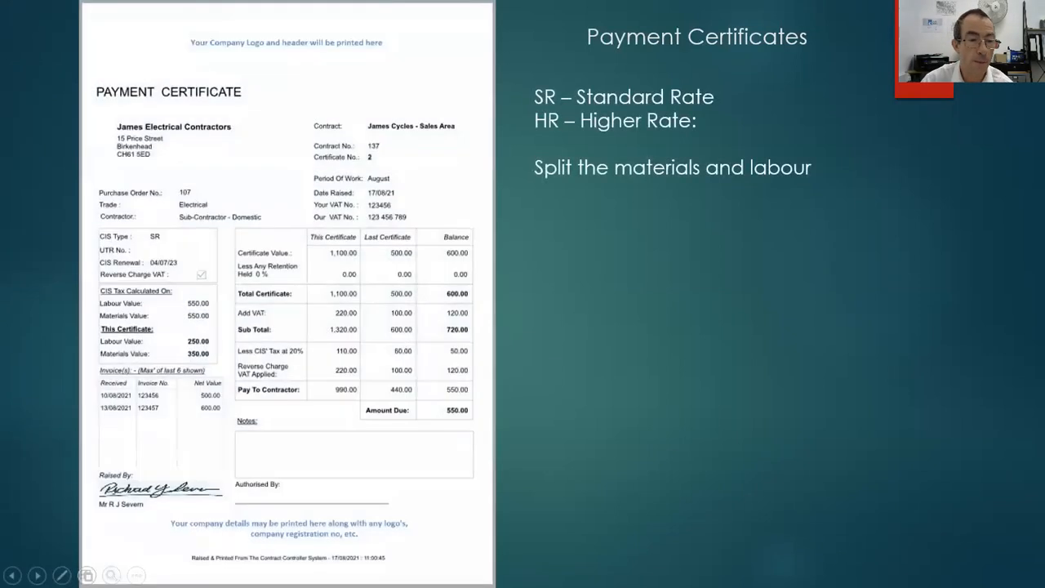
pyautogui.click(110, 574)
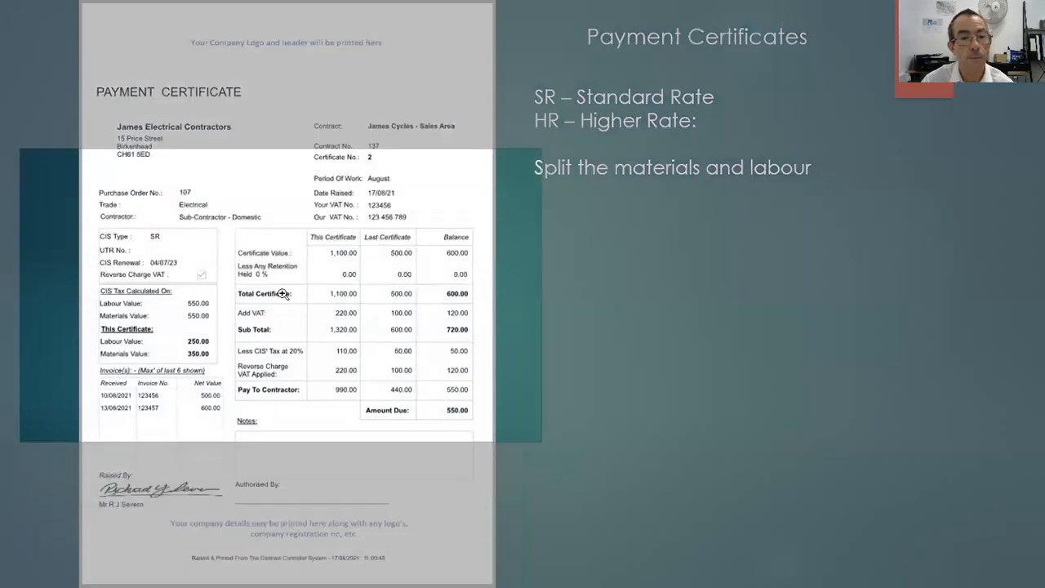
pyautogui.click(287, 289)
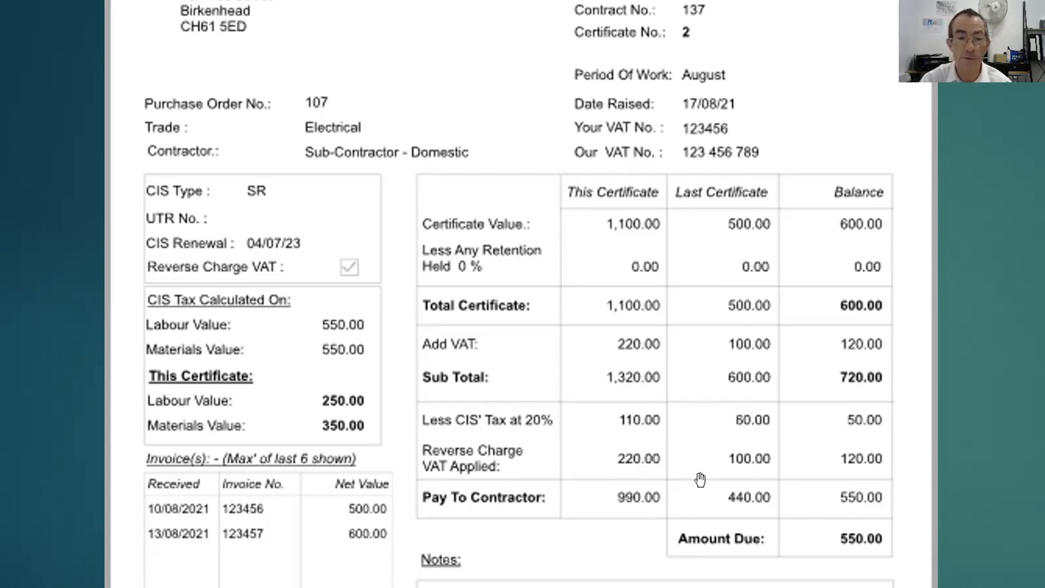
pyautogui.press('Escape')
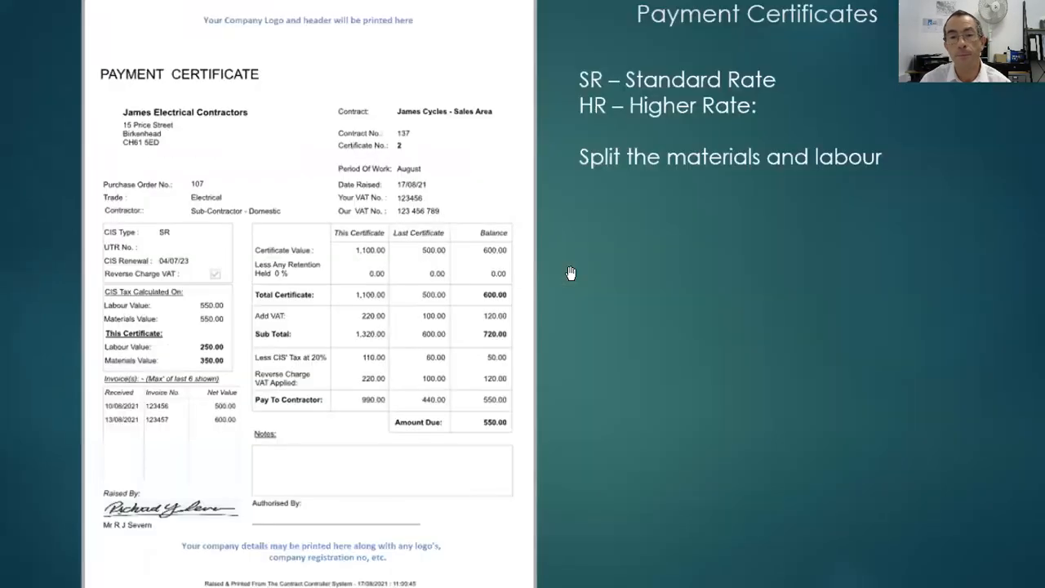
pyautogui.click(576, 328)
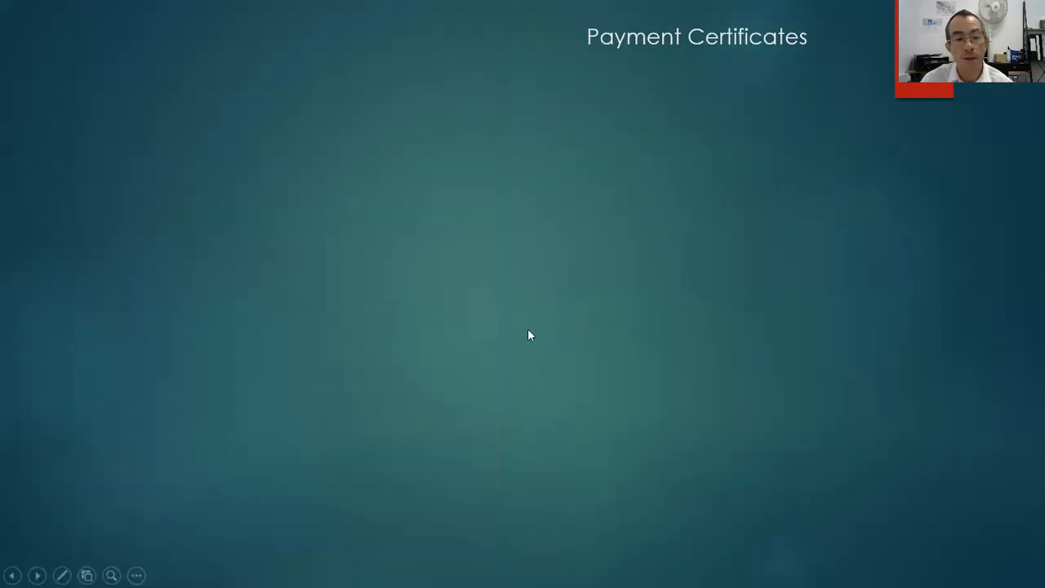
pyautogui.click(425, 329)
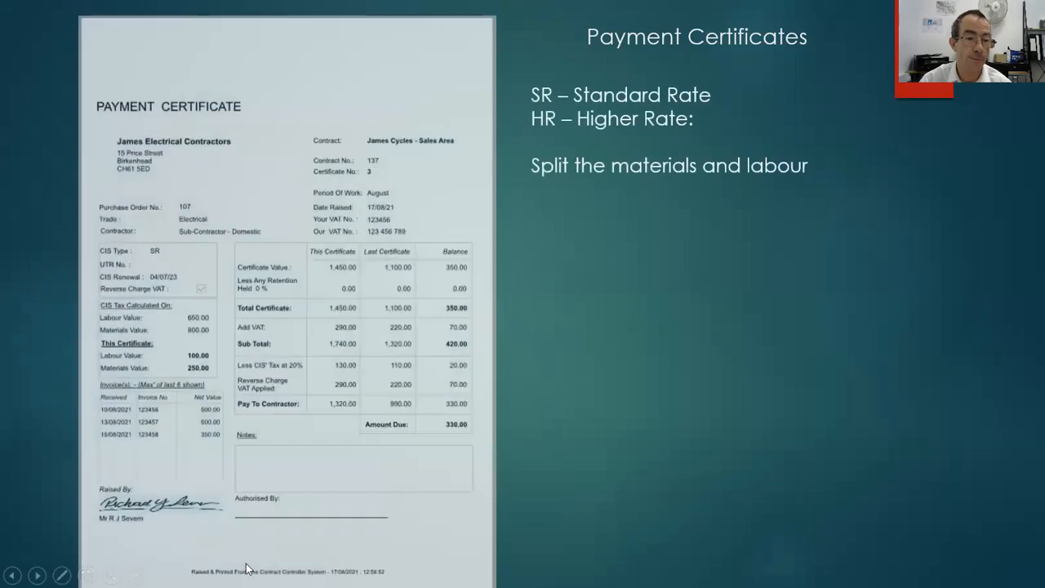
pyautogui.click(111, 575)
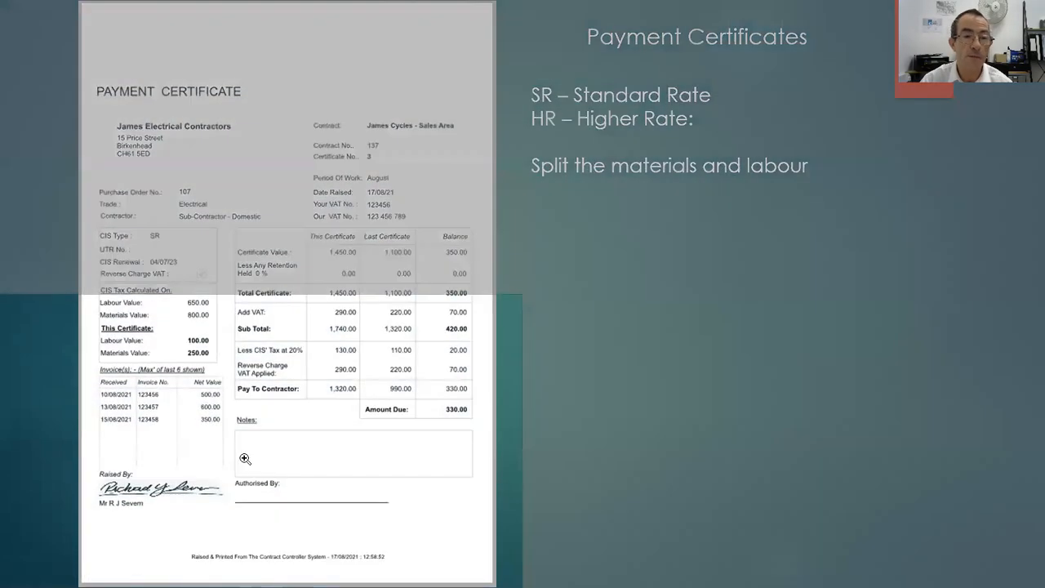
pyautogui.click(292, 304)
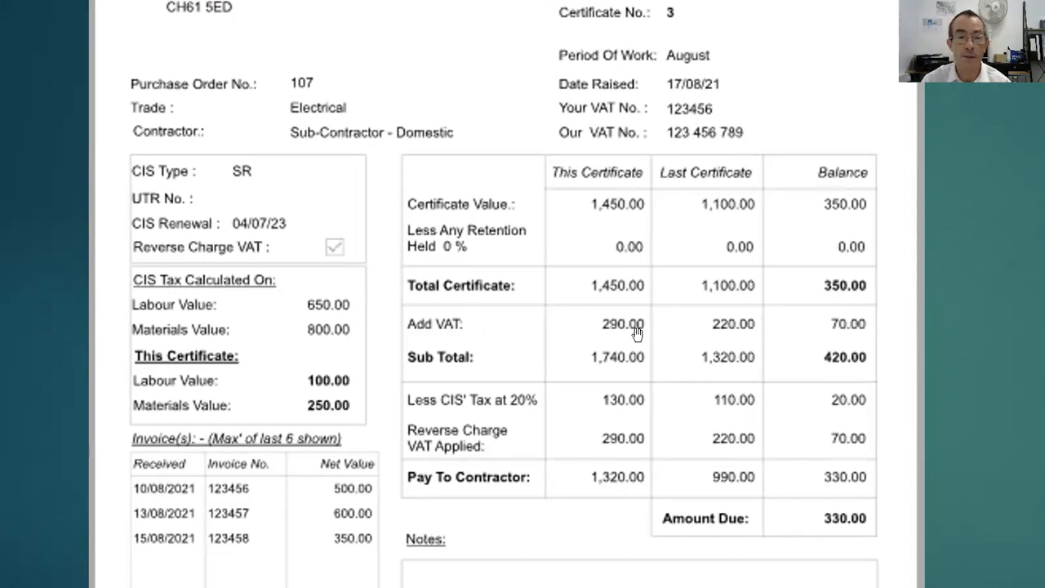
pyautogui.press('Escape')
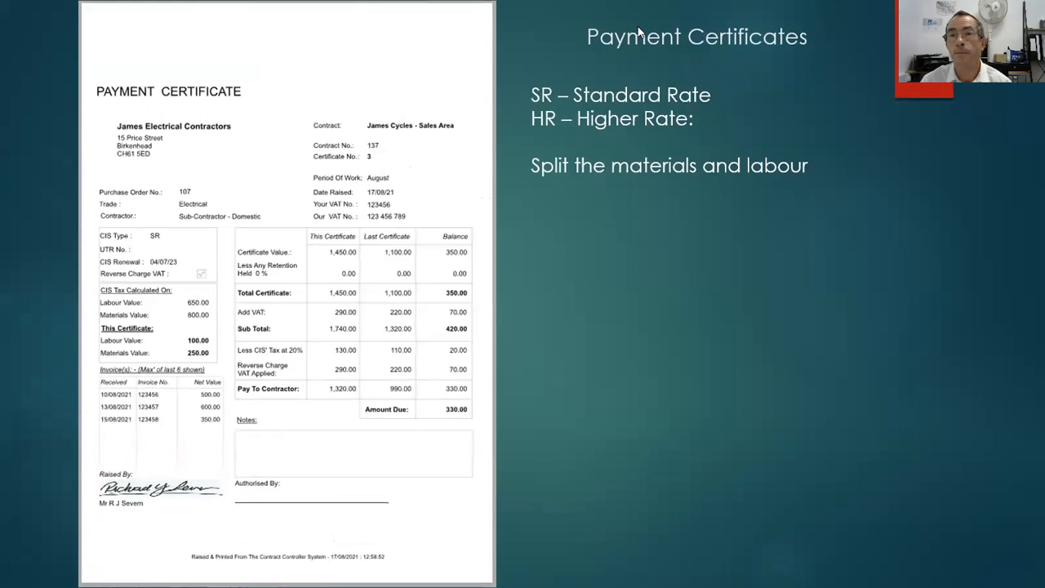
# - Switch to Contract Controller and open the accounts function for entering and listing purchase invoices
pyautogui.hotkey('alt', 'Tab')
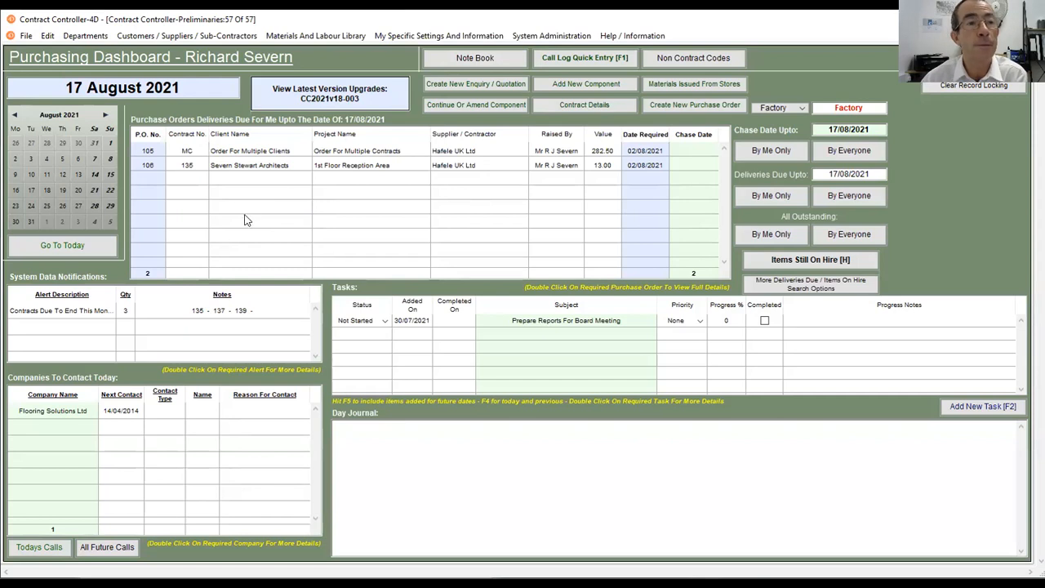
pyautogui.click(86, 37)
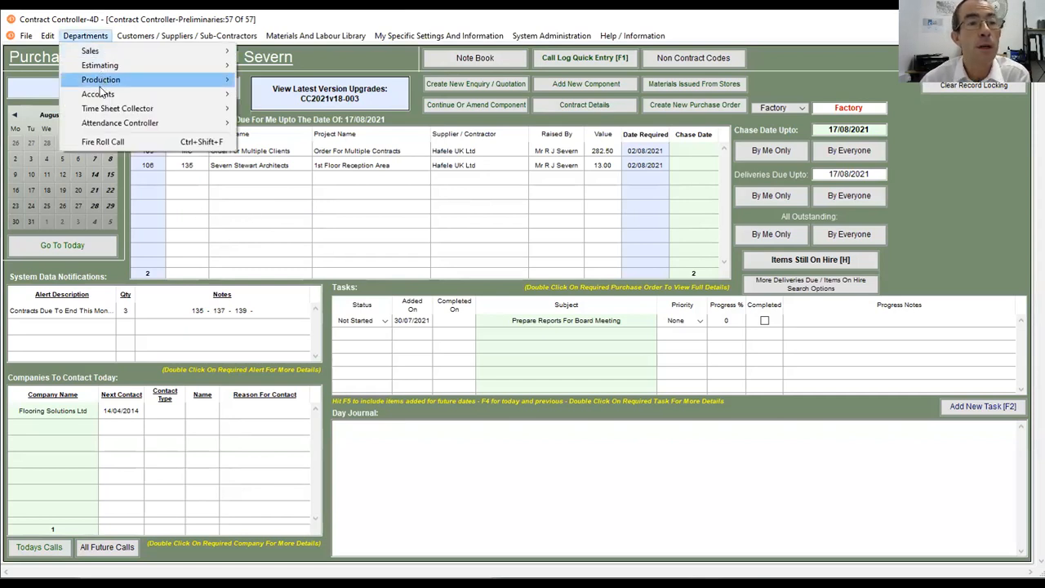
pyautogui.moveTo(105, 94)
pyautogui.moveTo(259, 95)
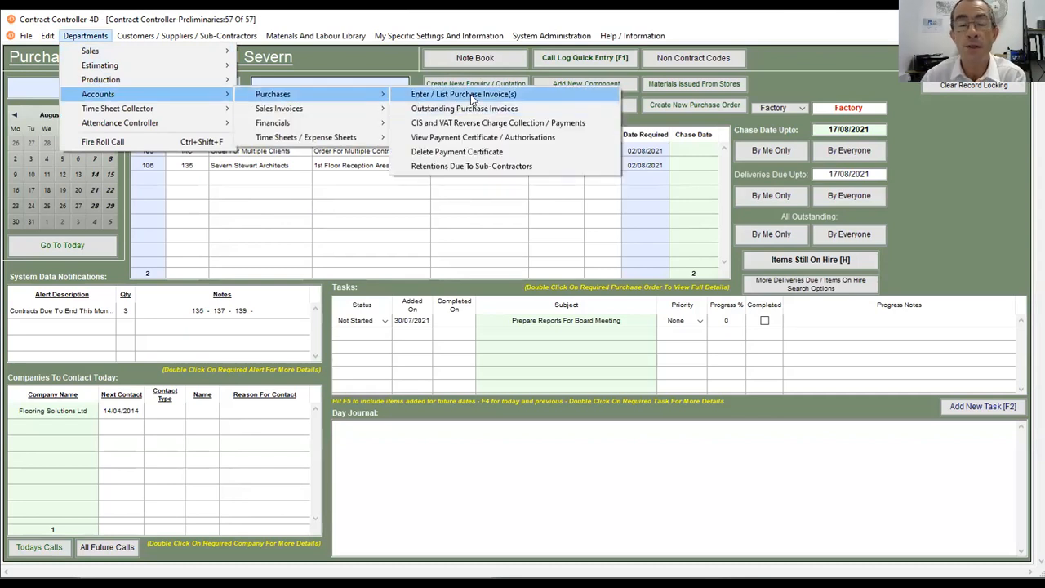
pyautogui.click(450, 99)
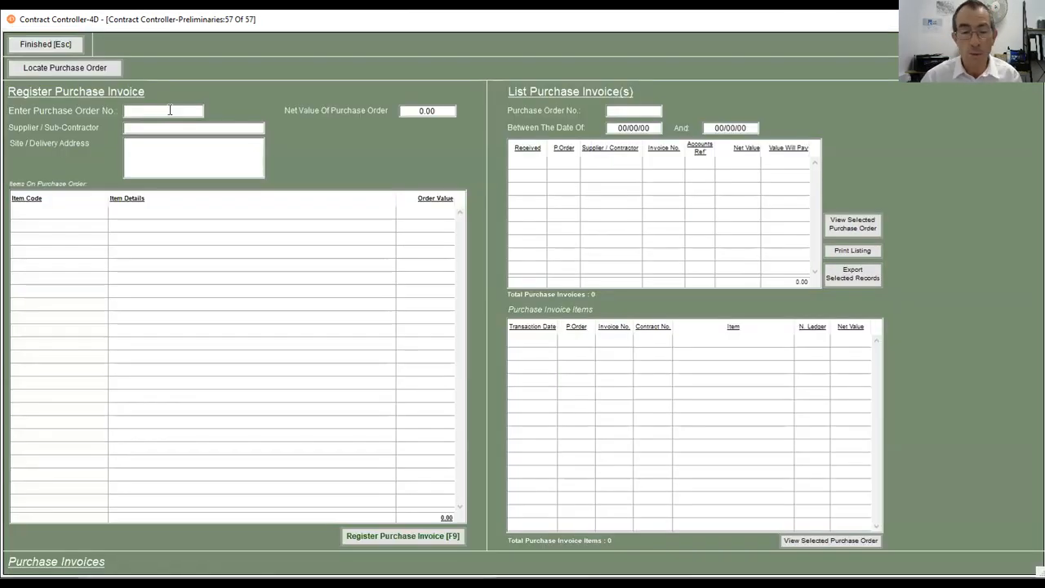
# - Load the Flooring Solutions Ltd purchase order by its order number and start registering a purchase invoice against it
pyautogui.write('100')
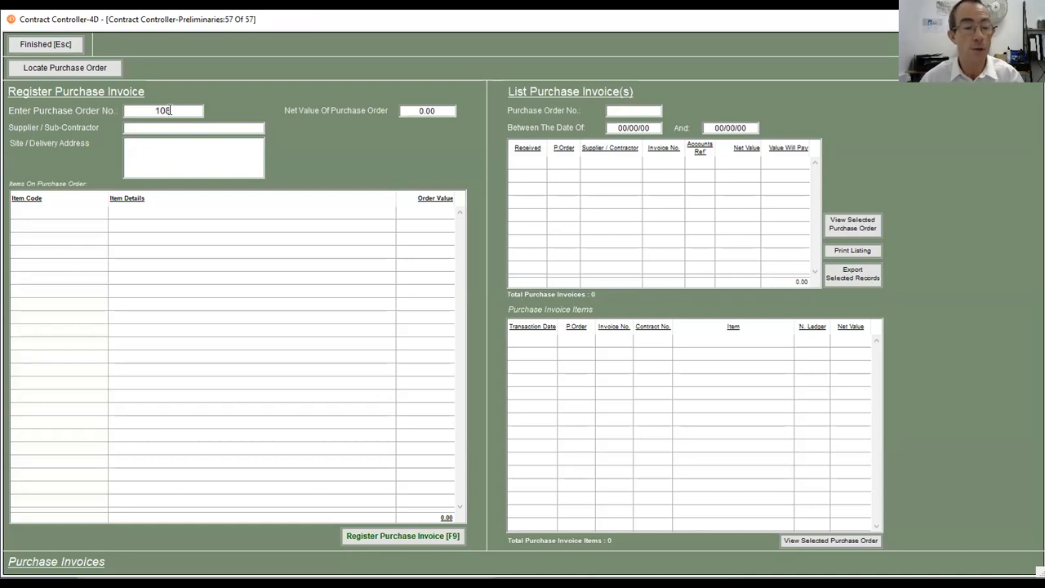
pyautogui.press('Tab')
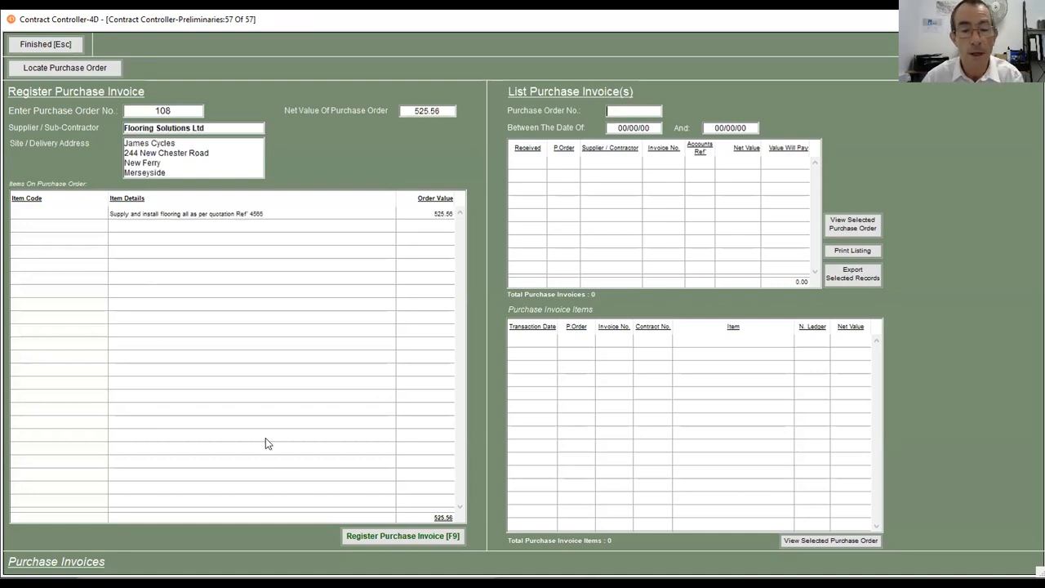
pyautogui.click(415, 538)
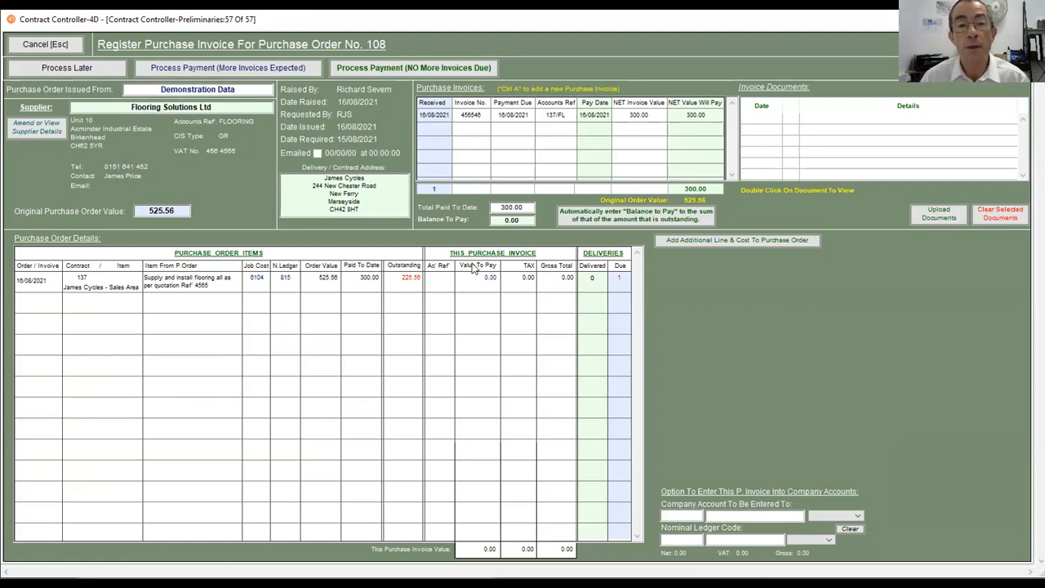
# - Add a new purchase invoice numbered 454545, with the received and payment due dates both 17/08/2021
pyautogui.hotkey('ctrl', 'a')
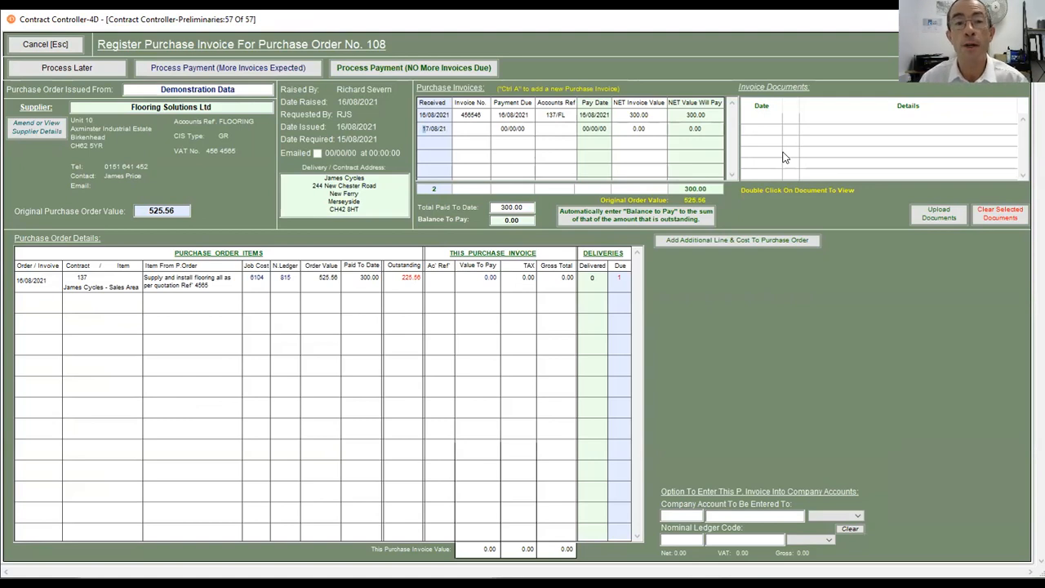
pyautogui.press('Tab')
pyautogui.write('454545')
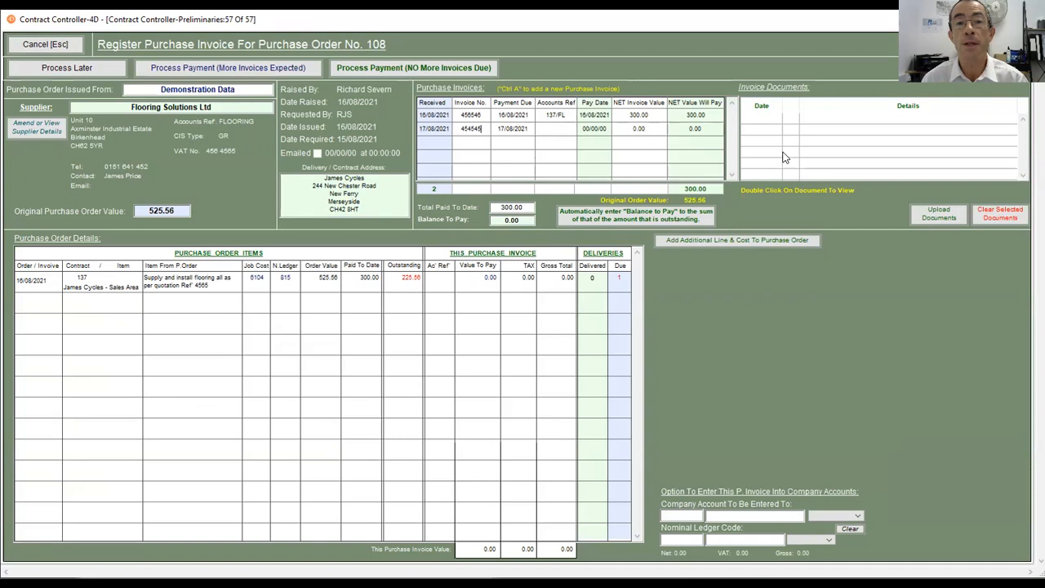
pyautogui.press('Tab')
pyautogui.press('Tab')
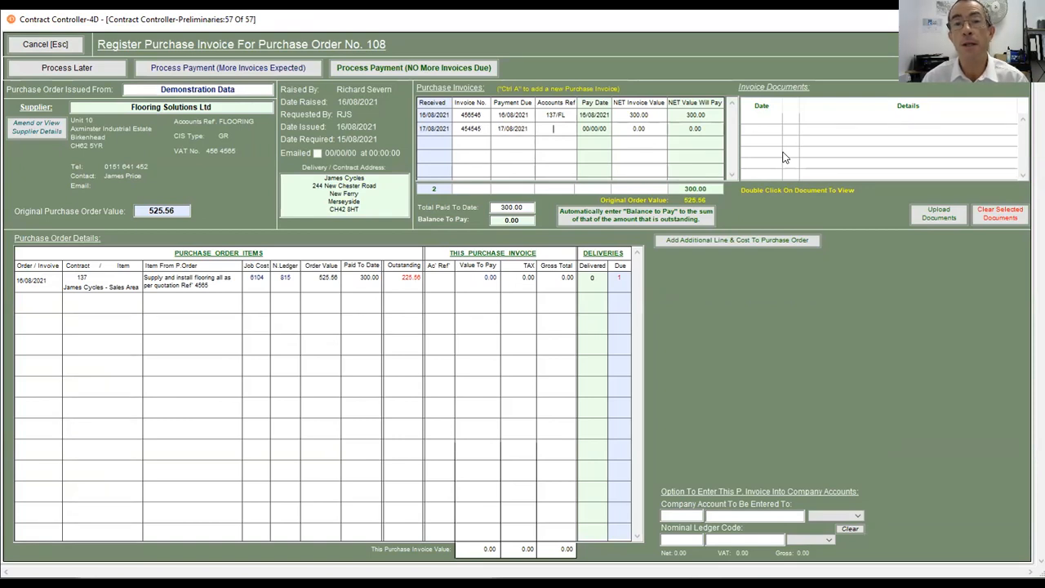
# - Complete the new invoice line with accounts reference 137/FL, pay date 17/08/2021 and a net value of 225.56
pyautogui.write('137')
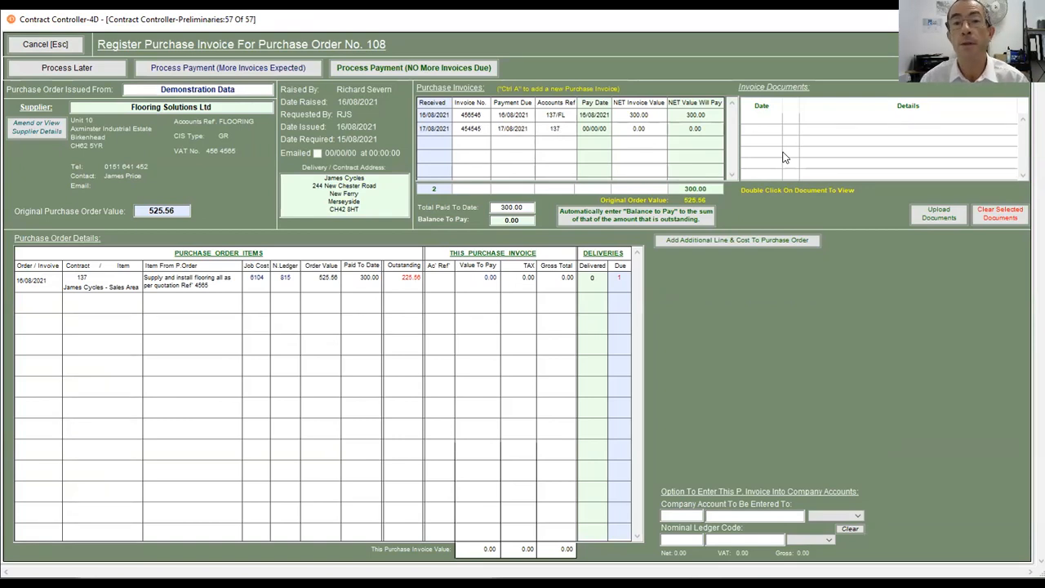
pyautogui.write('/')
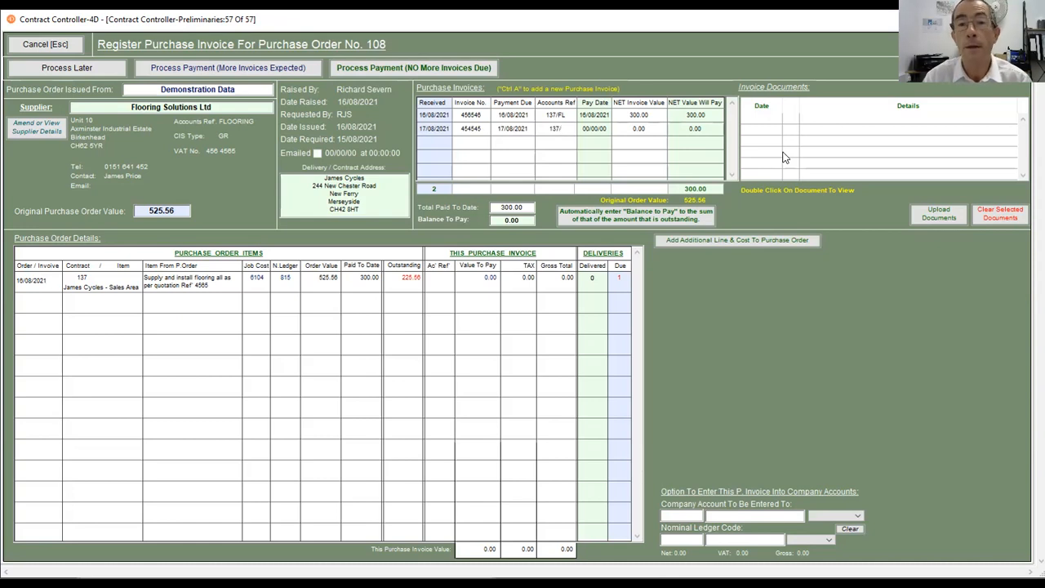
pyautogui.write('FL')
pyautogui.press('Tab')
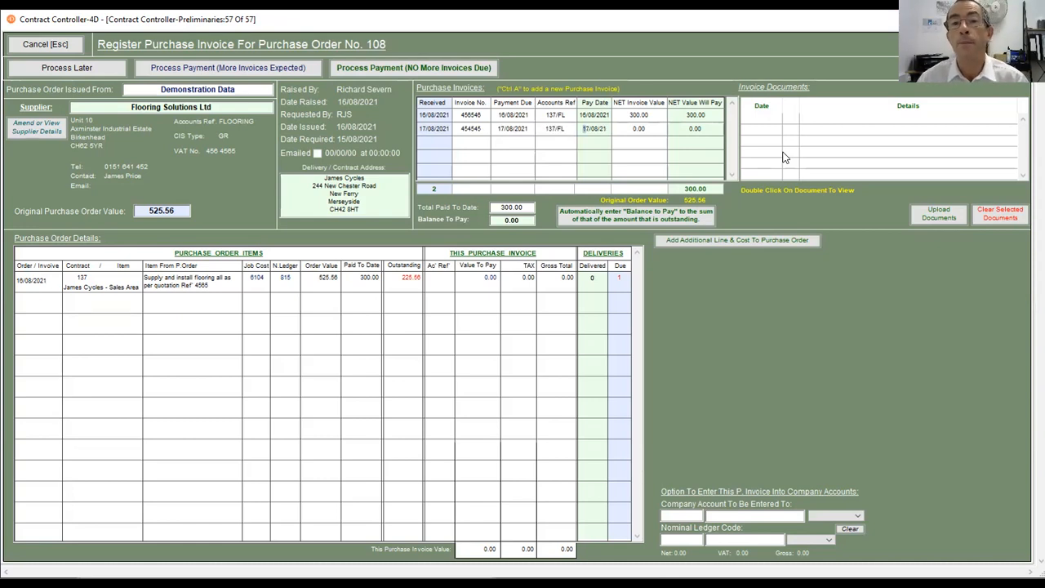
pyautogui.press('Tab')
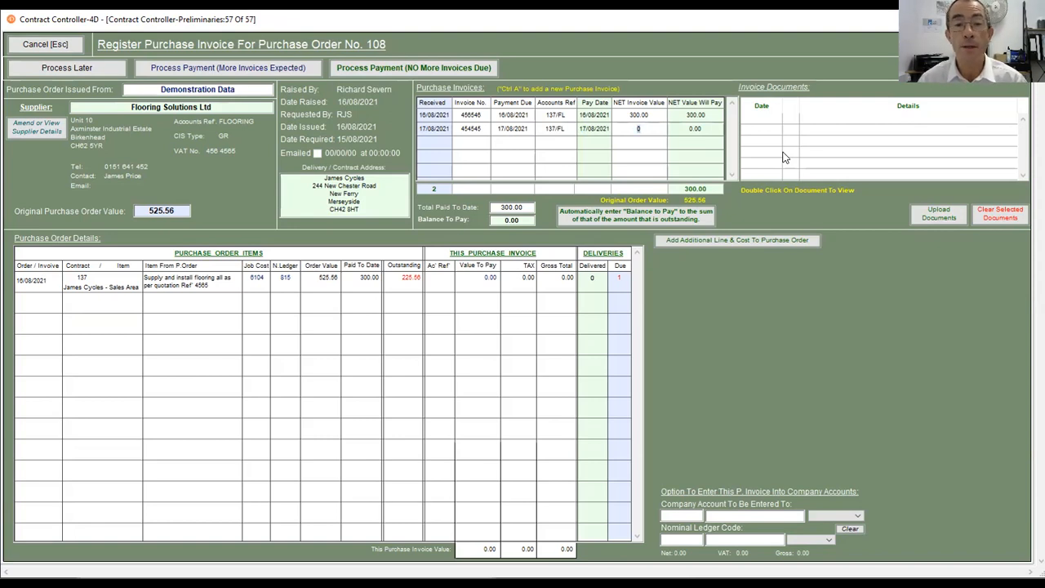
pyautogui.write('225.56')
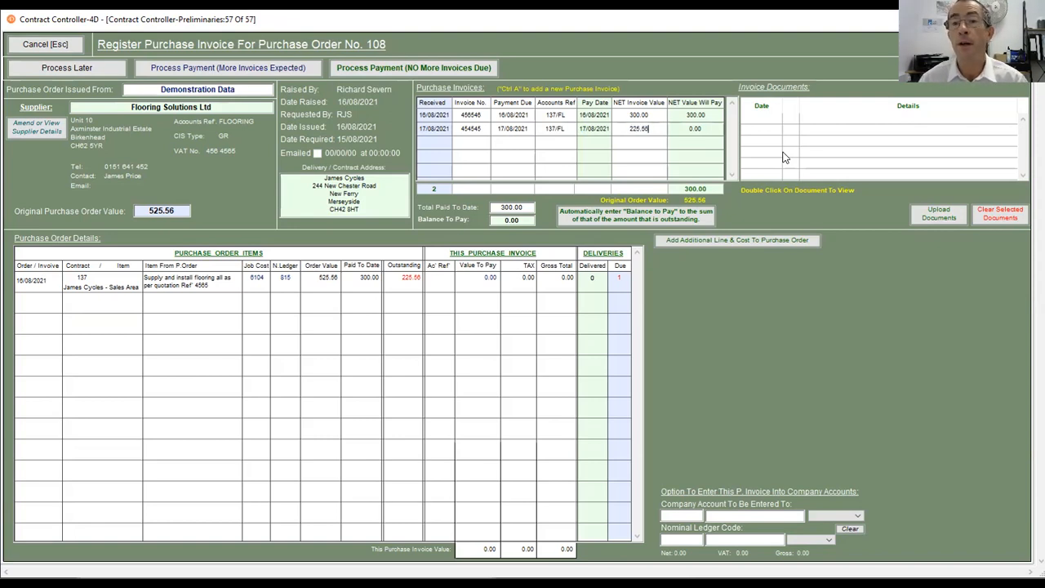
pyautogui.press('Tab')
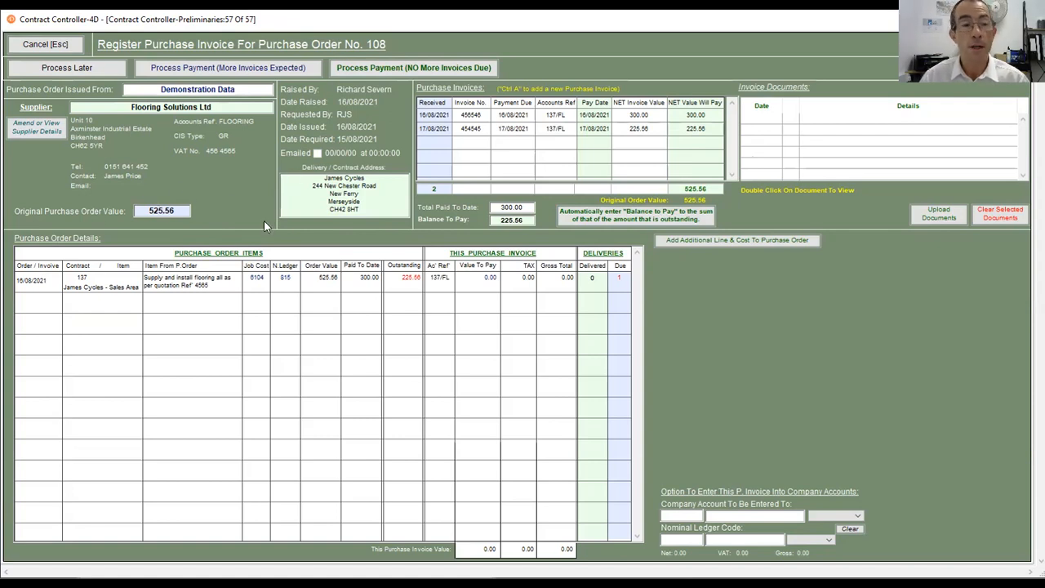
# - Automatically allocate the balance to pay to the order item, and process payment with no more invoices due, registering the work as completed
pyautogui.click(490, 278)
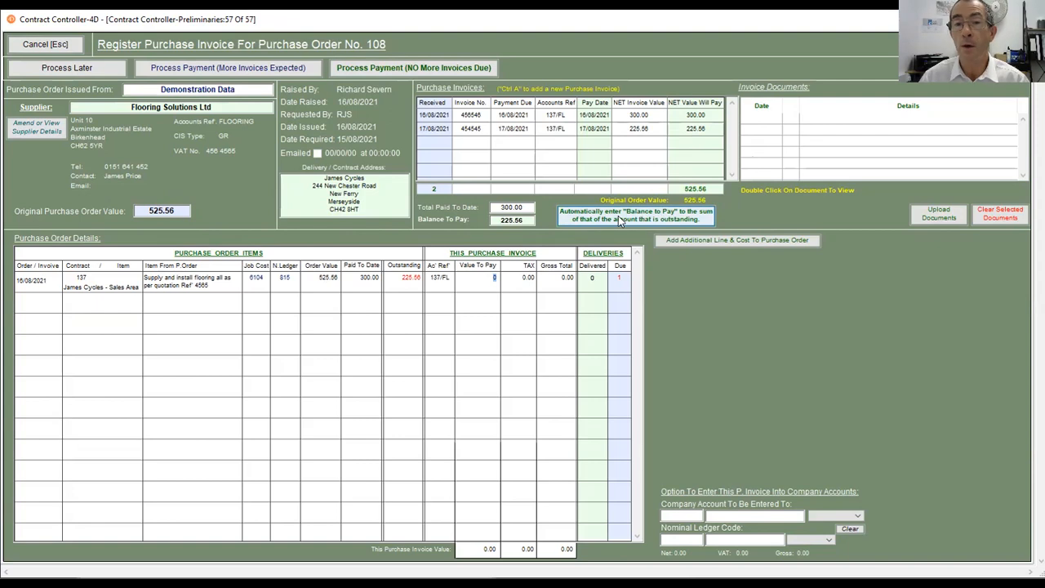
pyautogui.click(653, 222)
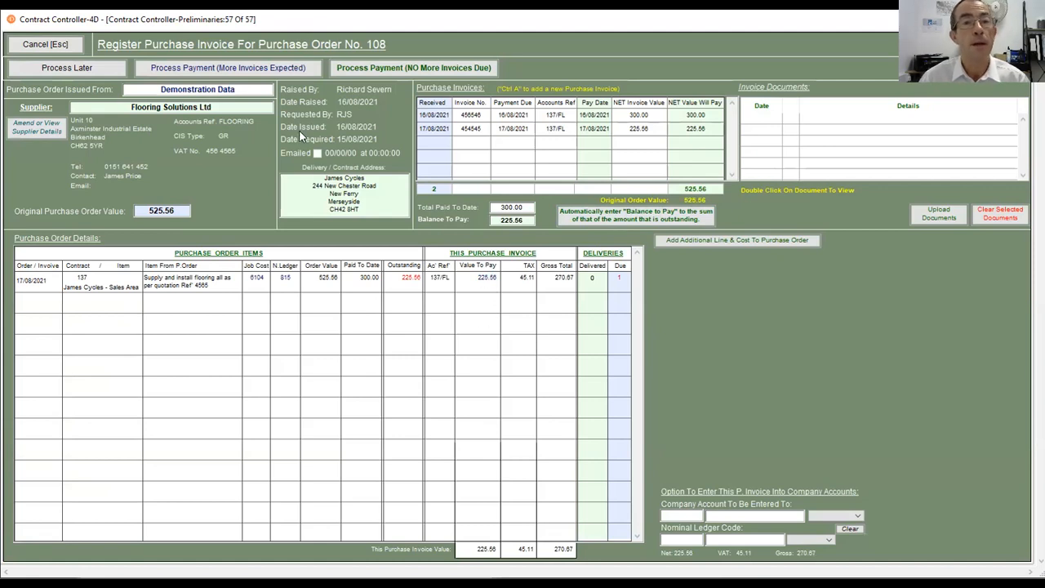
pyautogui.click(425, 72)
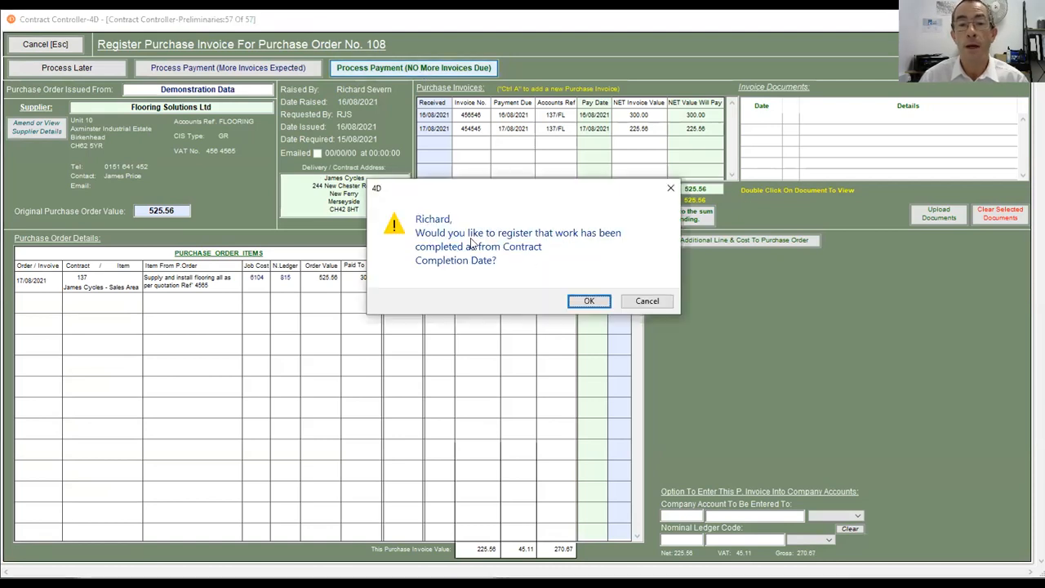
pyautogui.click(591, 302)
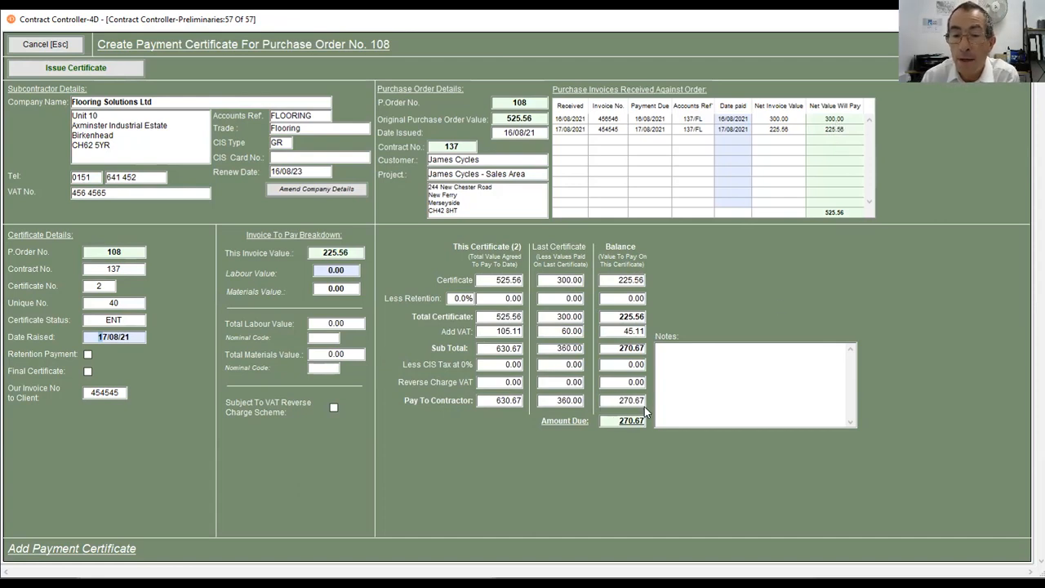
# - Issue and print the flooring payment certificate with a print preview, and return to the purchasing dashboard
pyautogui.click(81, 70)
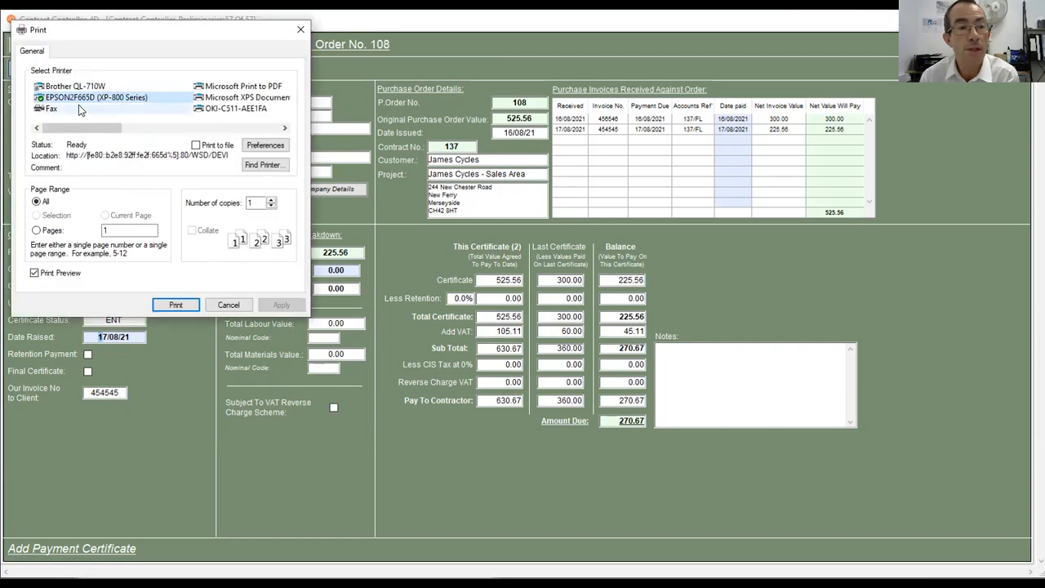
pyautogui.click(176, 305)
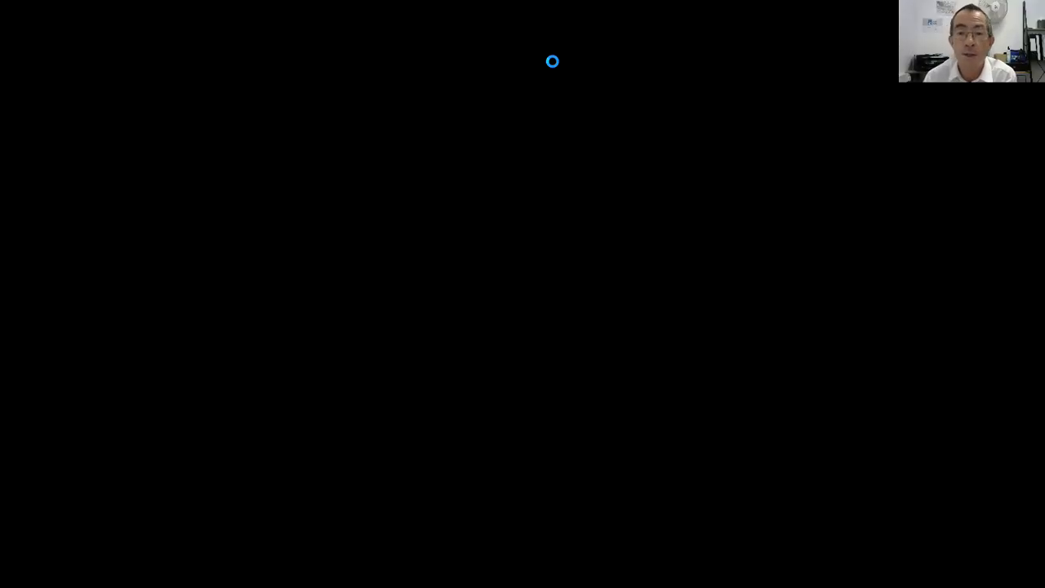
pyautogui.scroll(-3, 527, 326)
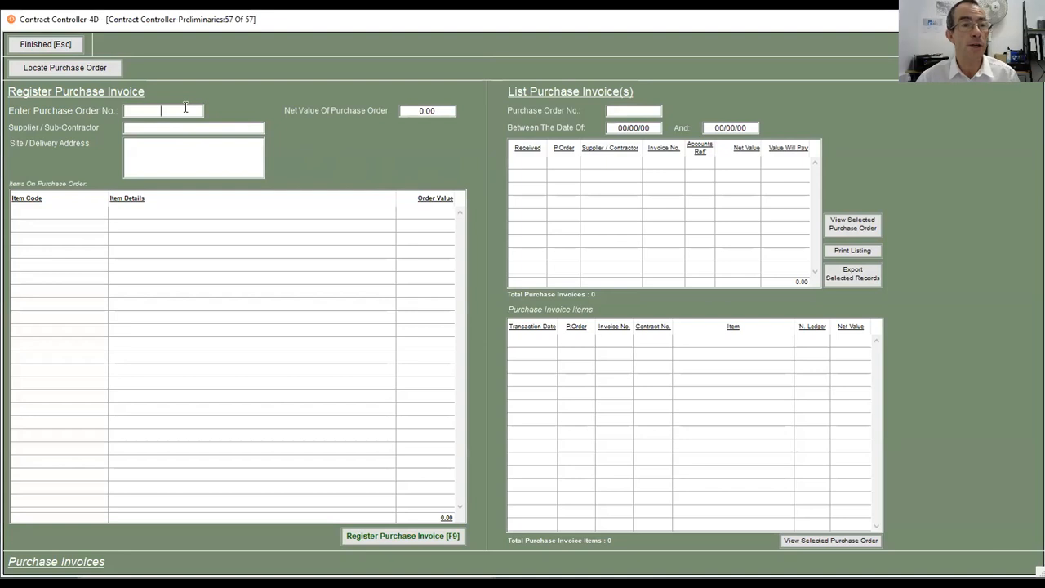
pyautogui.click(41, 43)
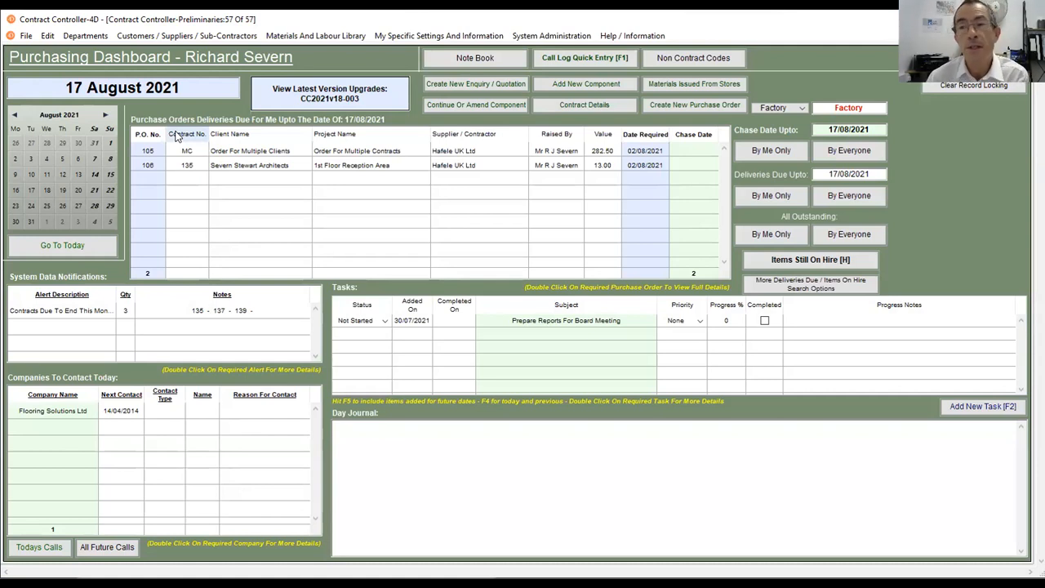
# - Look up the James Electrical Contractors purchase order in the purchase invoices section and start registering an invoice against it
pyautogui.click(80, 36)
pyautogui.moveTo(102, 94)
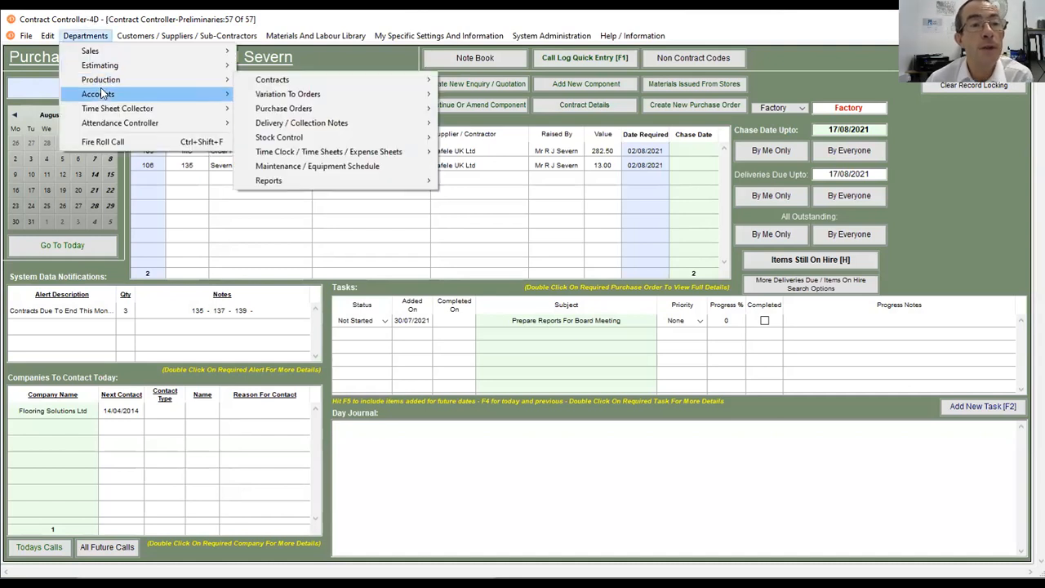
pyautogui.moveTo(329, 96)
pyautogui.click(454, 97)
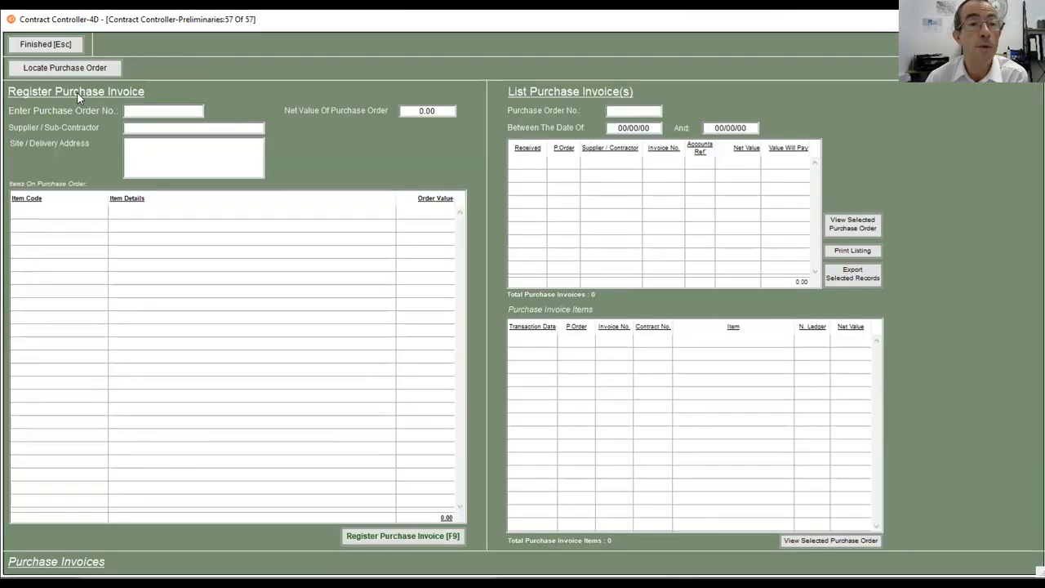
pyautogui.click(173, 109)
pyautogui.write('107')
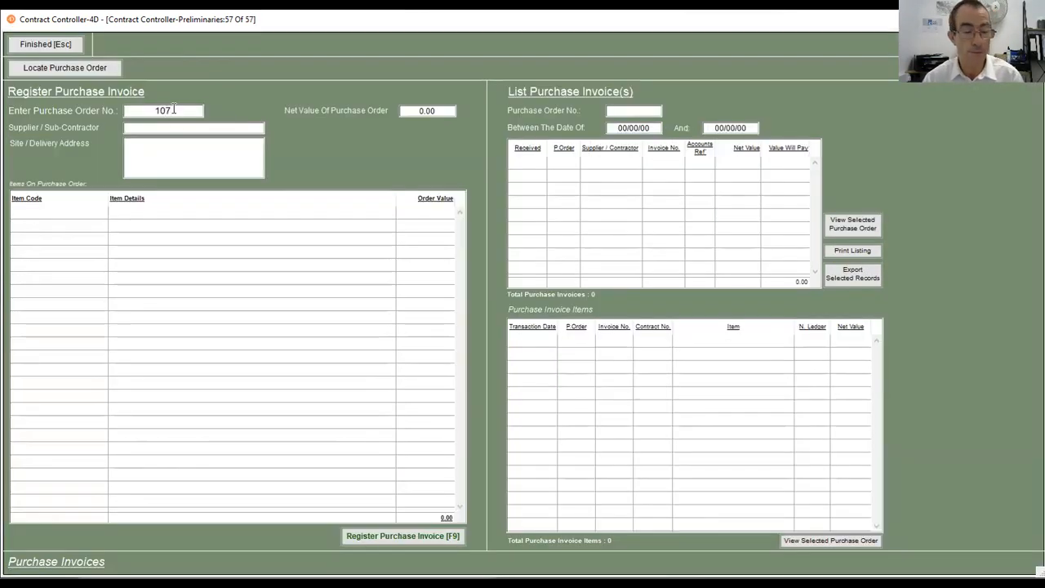
pyautogui.press('Tab')
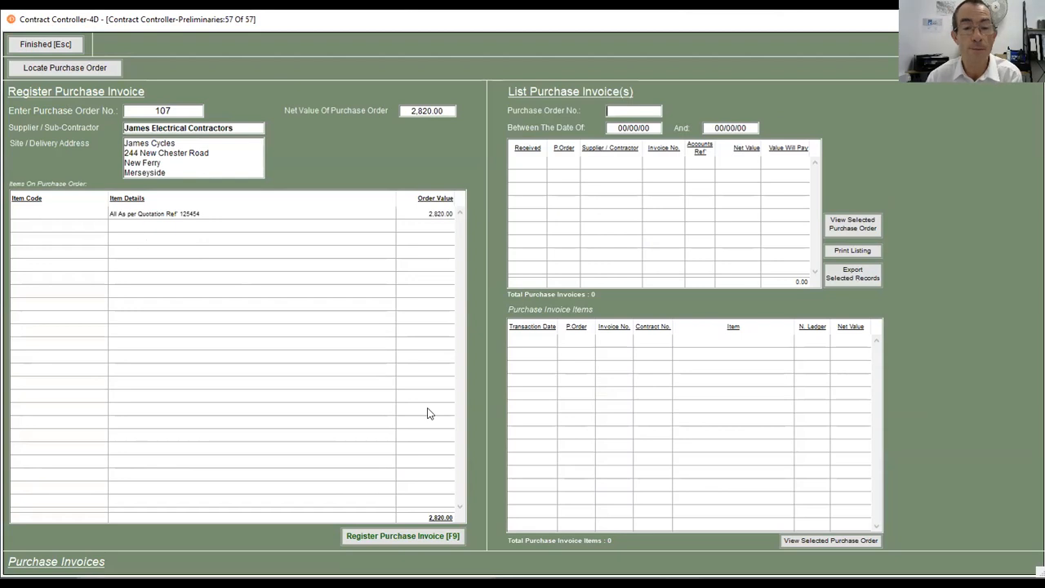
pyautogui.click(405, 537)
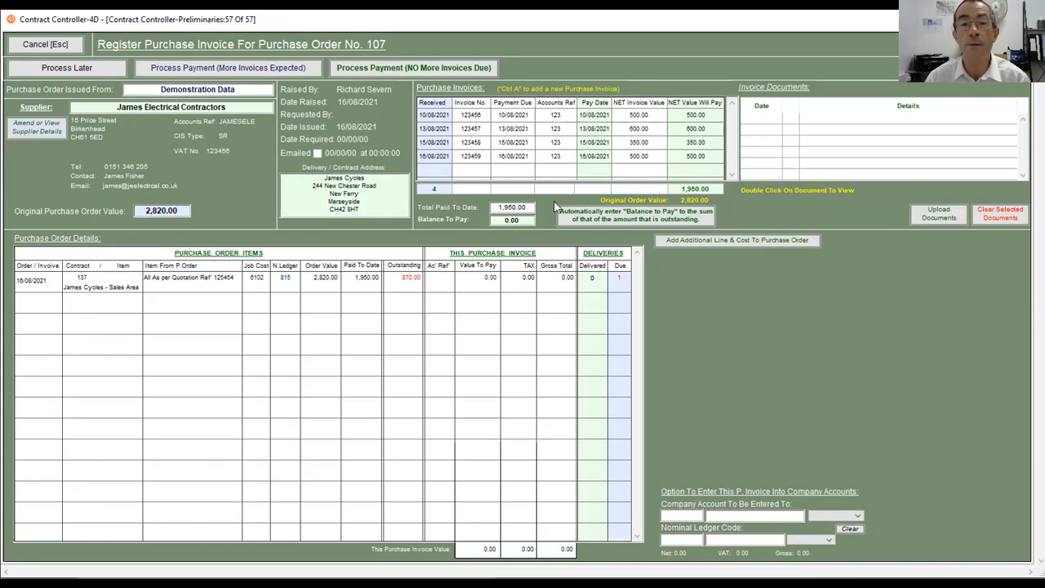
# - Add purchase invoice 1232123 received and due 17/08/2021, with accounts reference 123, pay date 17/08/2021 and a net value of 200
pyautogui.click(485, 163)
pyautogui.write('1232123')
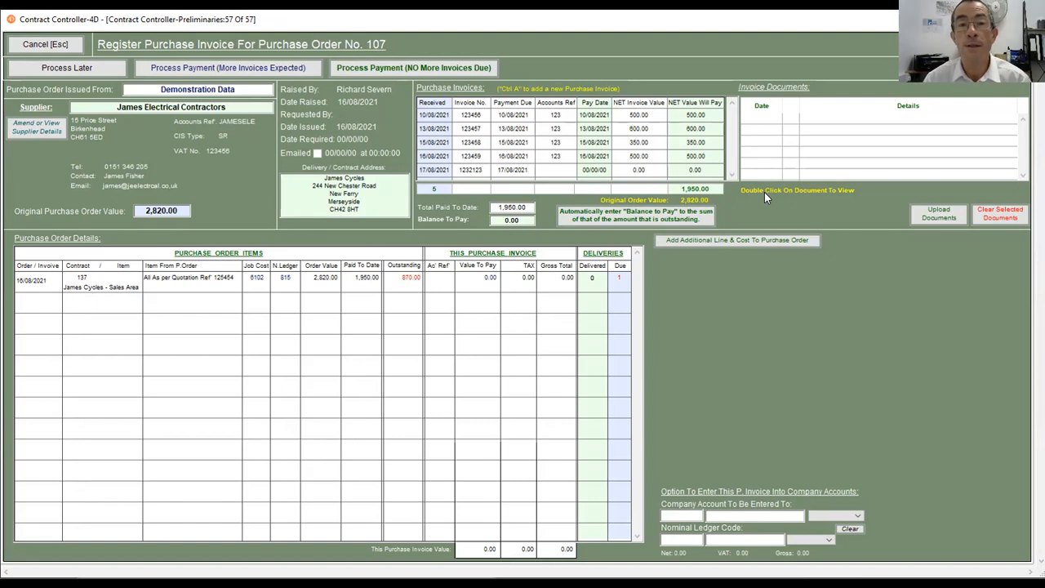
pyautogui.press('Tab')
pyautogui.press('Tab')
pyautogui.press('Tab')
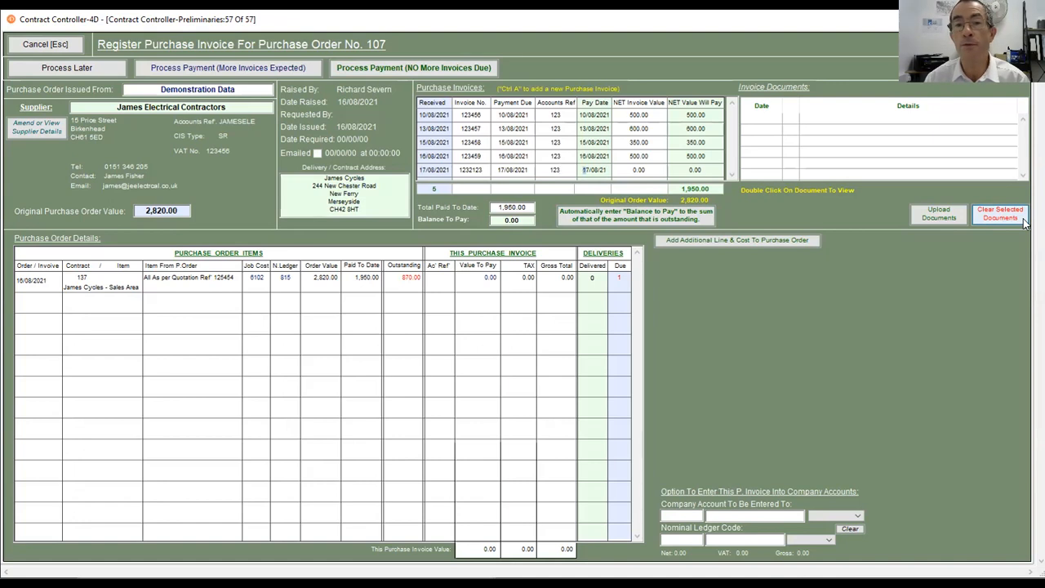
pyautogui.press('Tab')
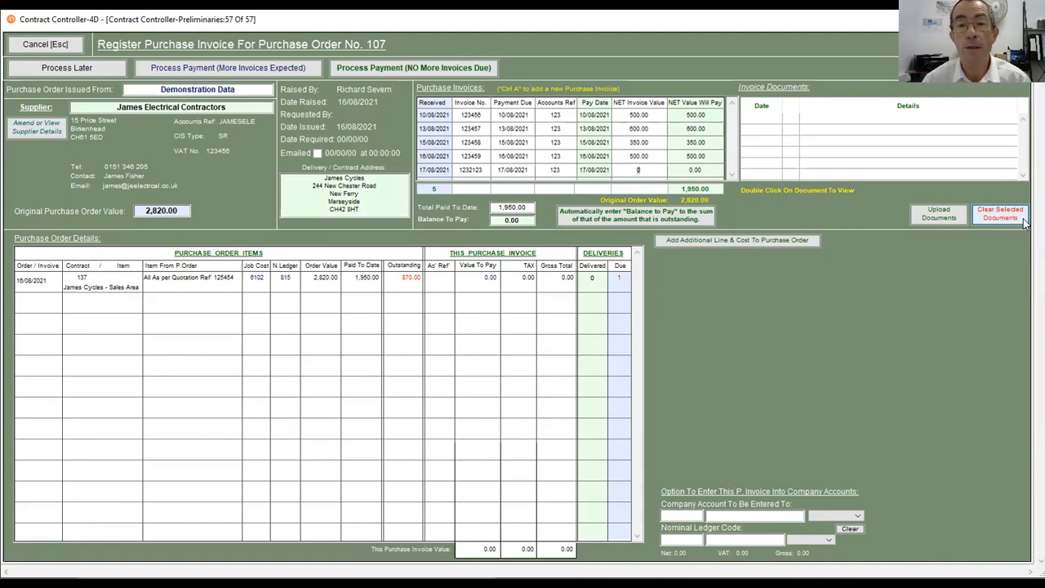
pyautogui.write('200')
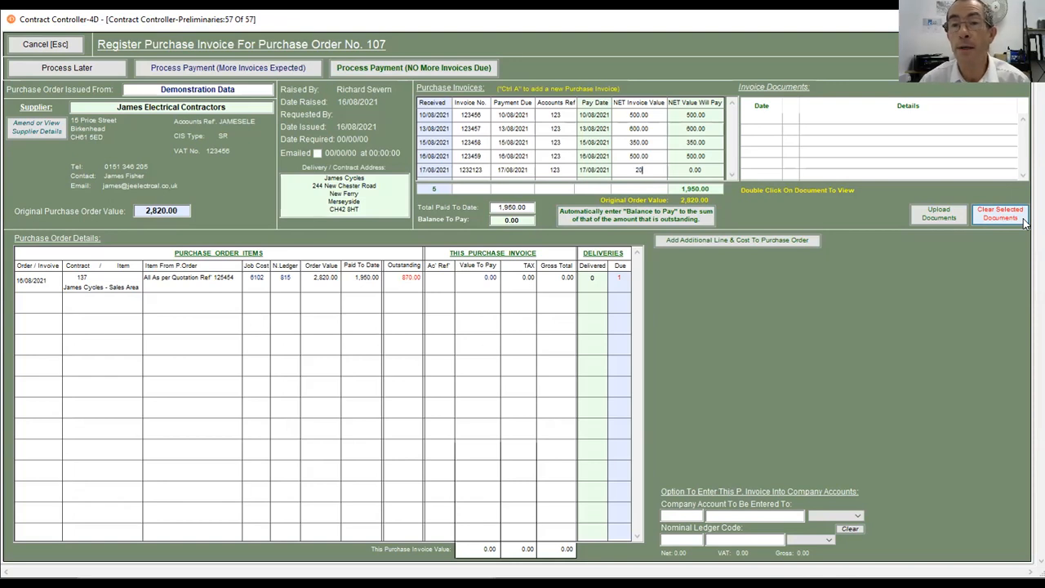
pyautogui.press('Tab')
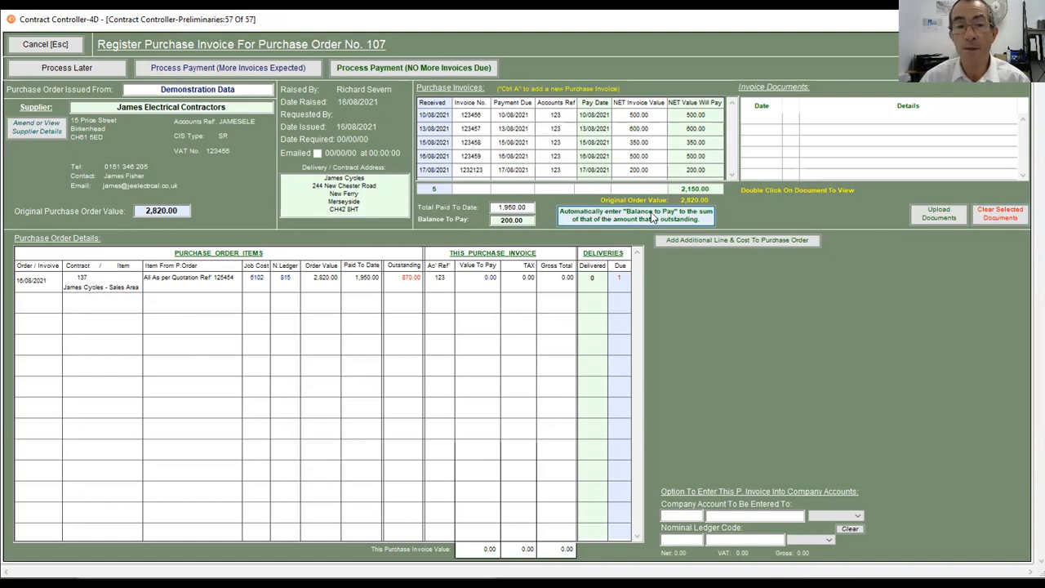
# - Allocate 200 as the value to pay on the order item, and process the payment with more invoices expected
pyautogui.click(487, 280)
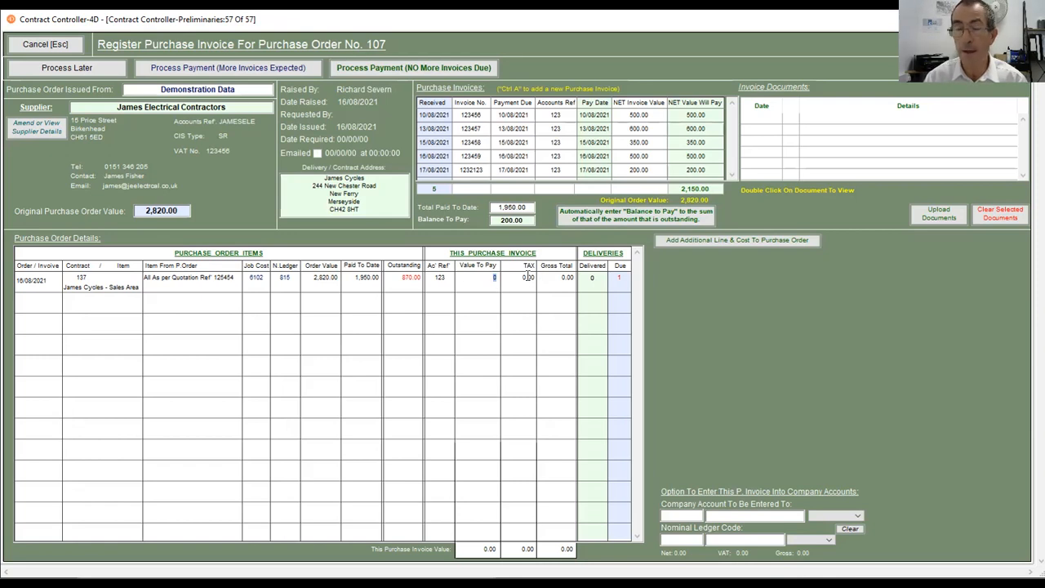
pyautogui.write('200')
pyautogui.press('Tab')
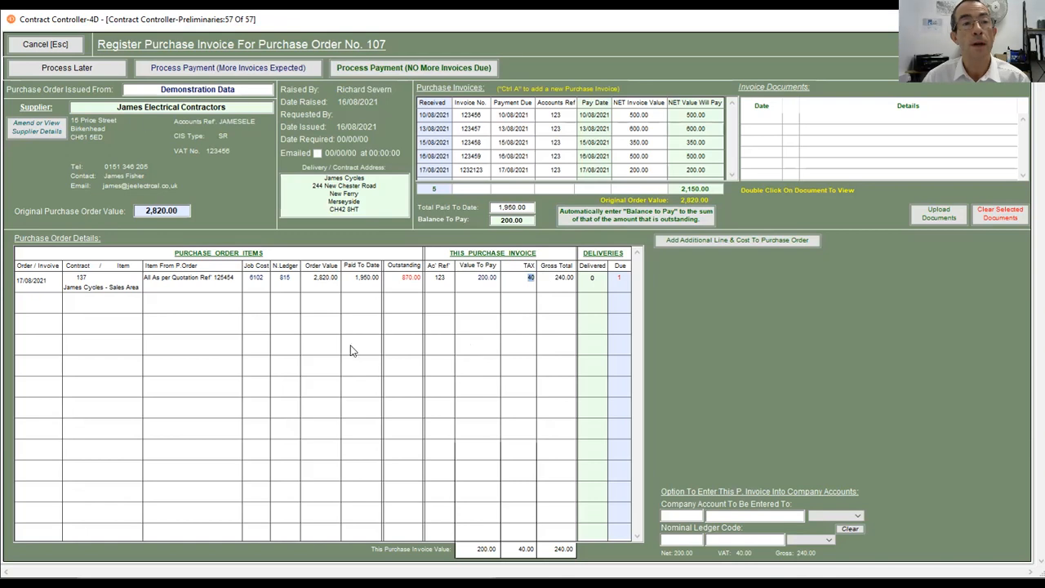
pyautogui.click(258, 68)
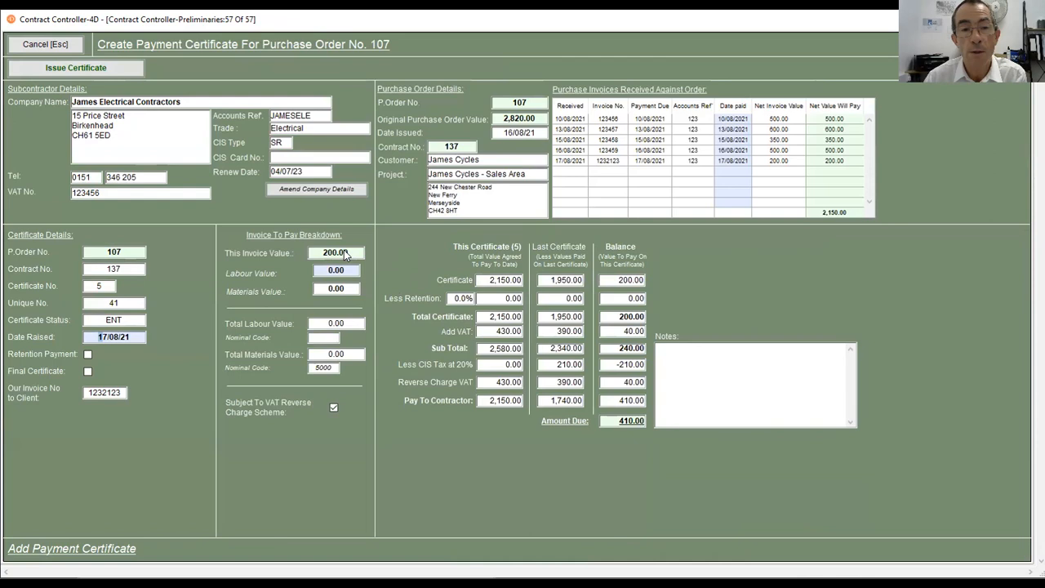
# - Set the payment certificate's labour value to 150 and enter "Notes Here" in its notes
pyautogui.click(333, 272)
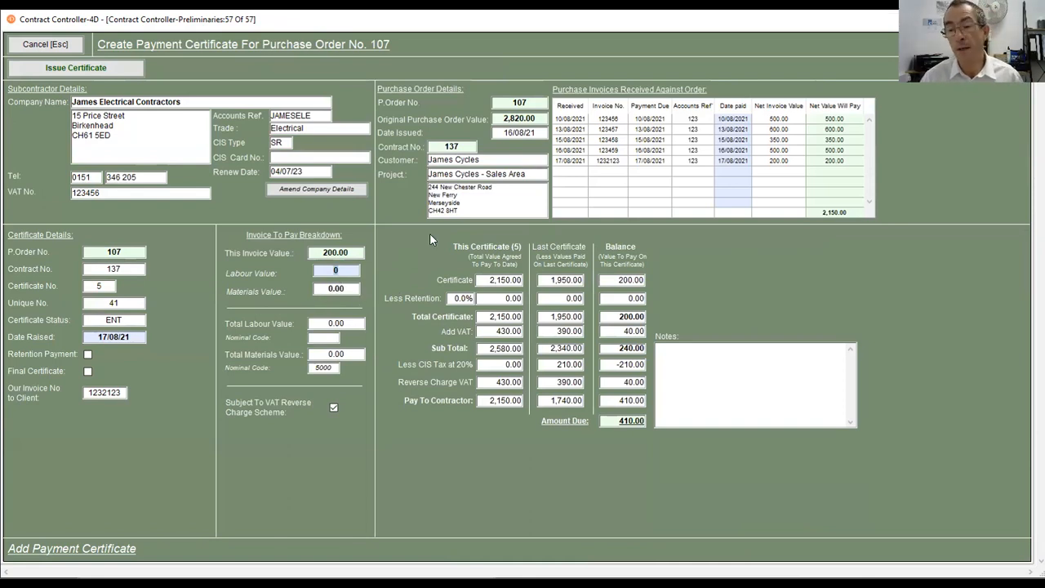
pyautogui.write('150')
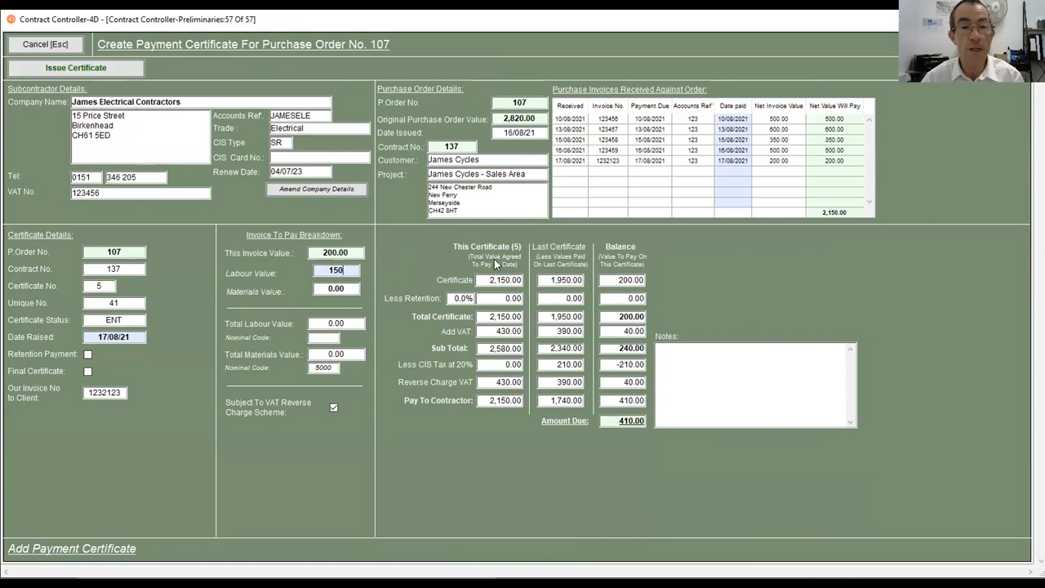
pyautogui.press('Tab')
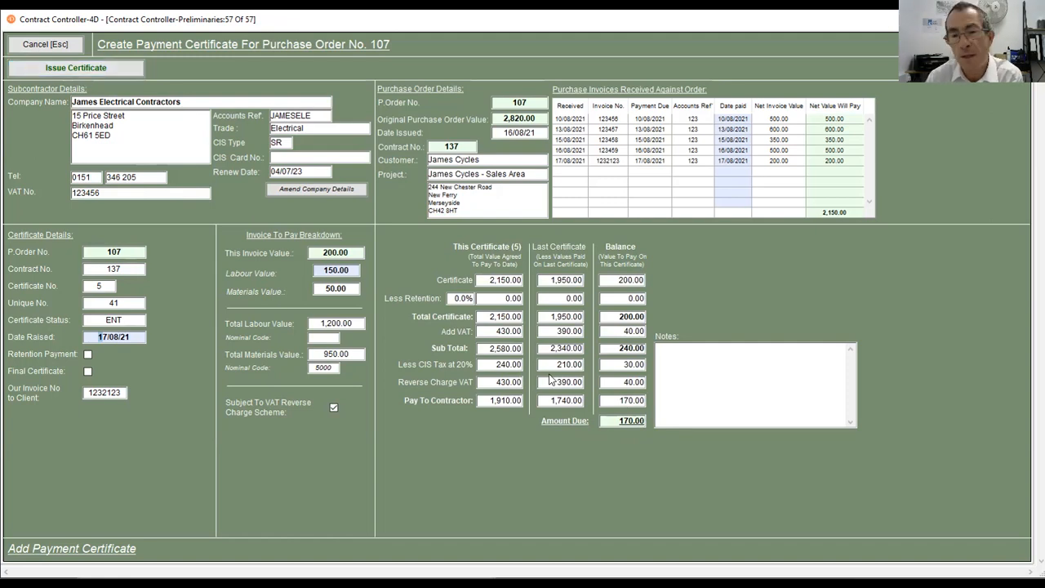
pyautogui.click(687, 355)
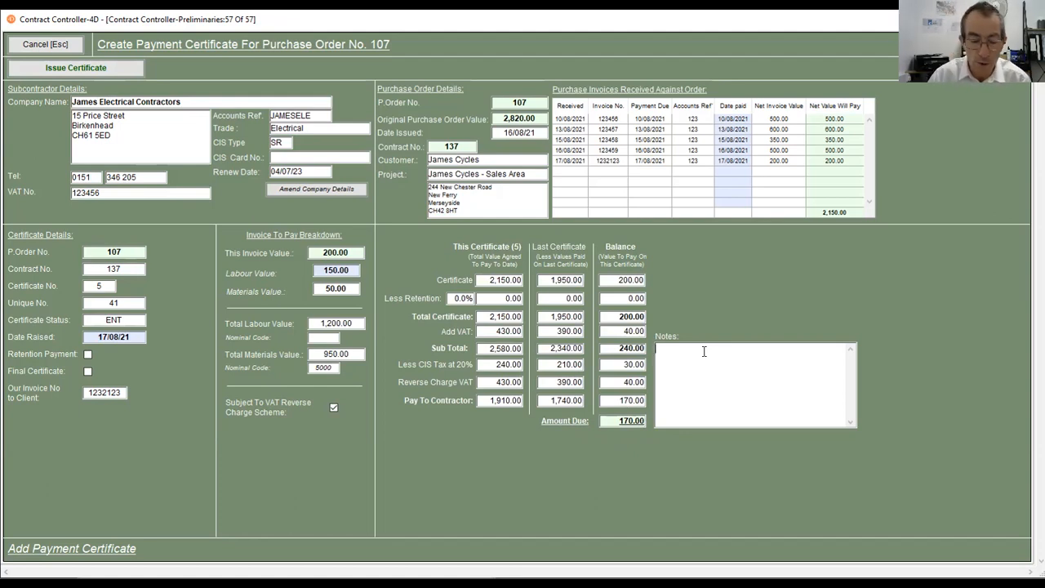
pyautogui.write('Notes')
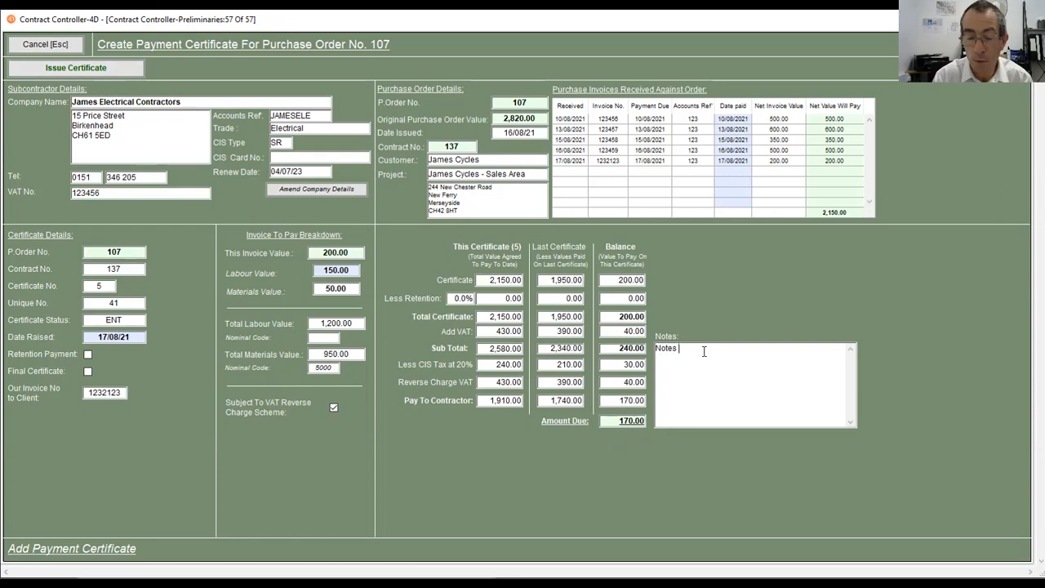
pyautogui.write(' Here')
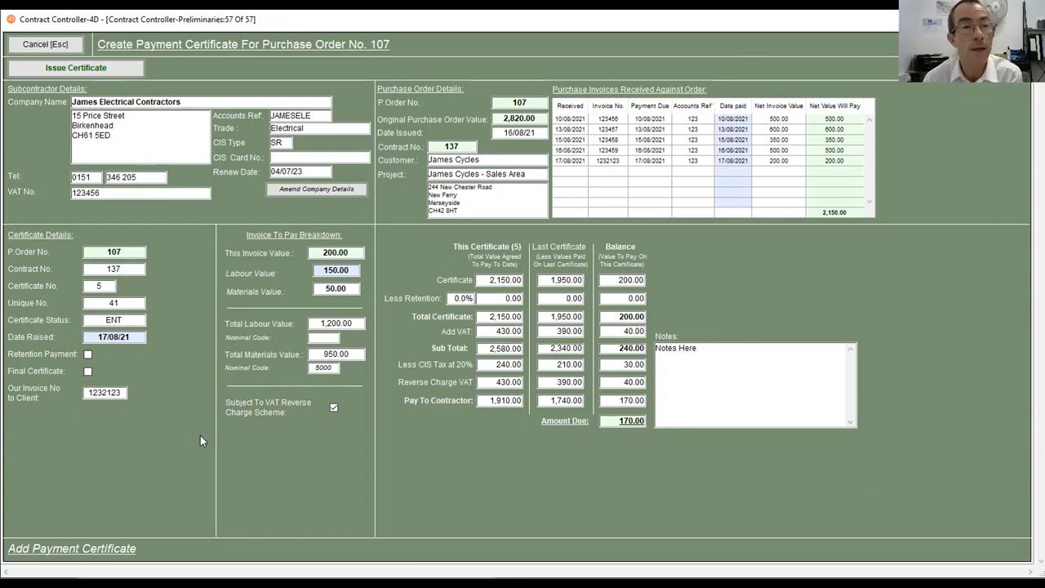
# - Issue and print the electrical payment certificate with a print preview, review the previewed document, and return to the purchasing dashboard
pyautogui.click(69, 69)
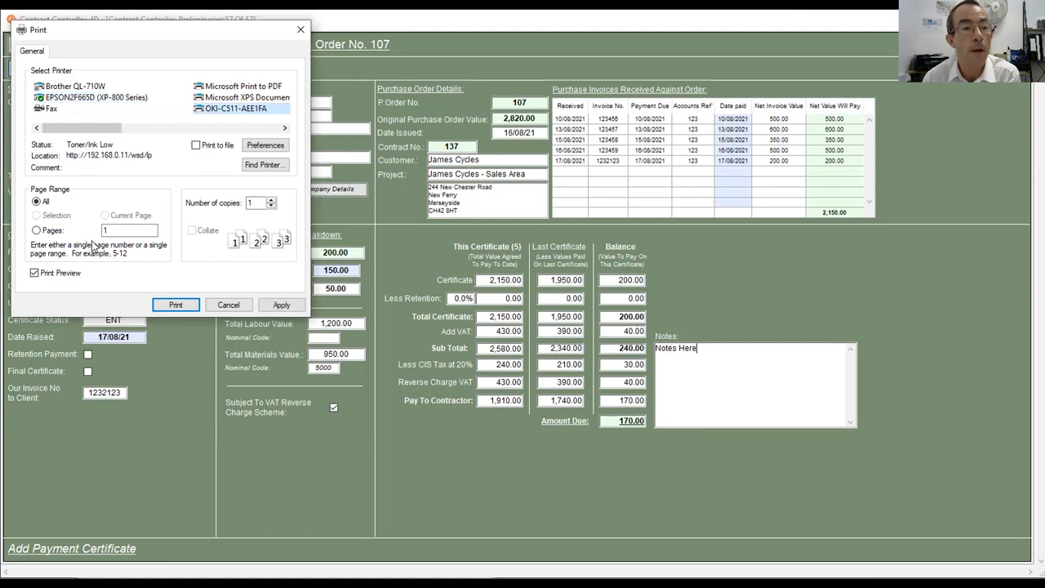
pyautogui.click(176, 305)
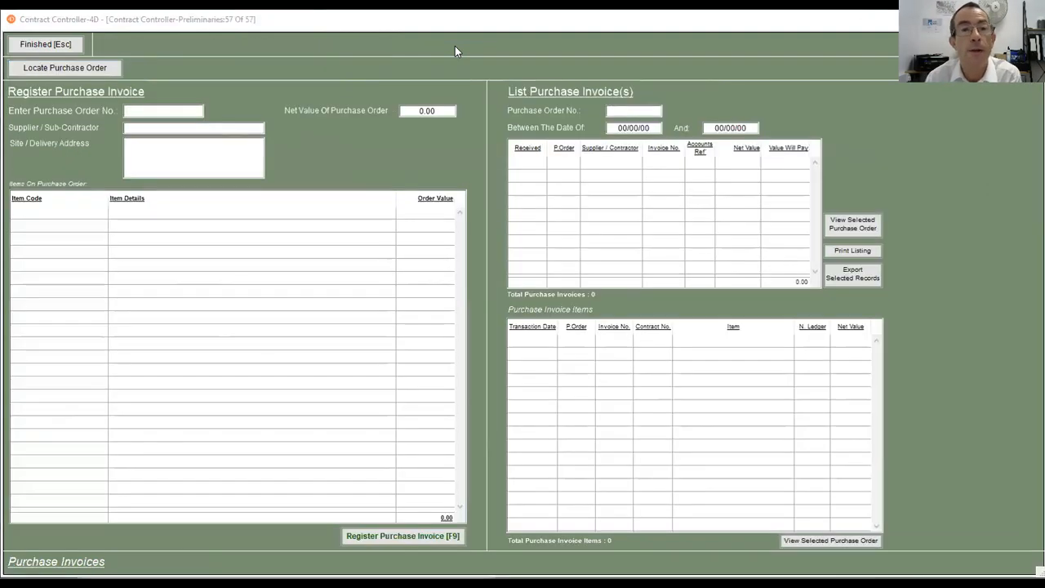
pyautogui.scroll(-2, 481, 359)
pyautogui.scroll(-2, 480, 354)
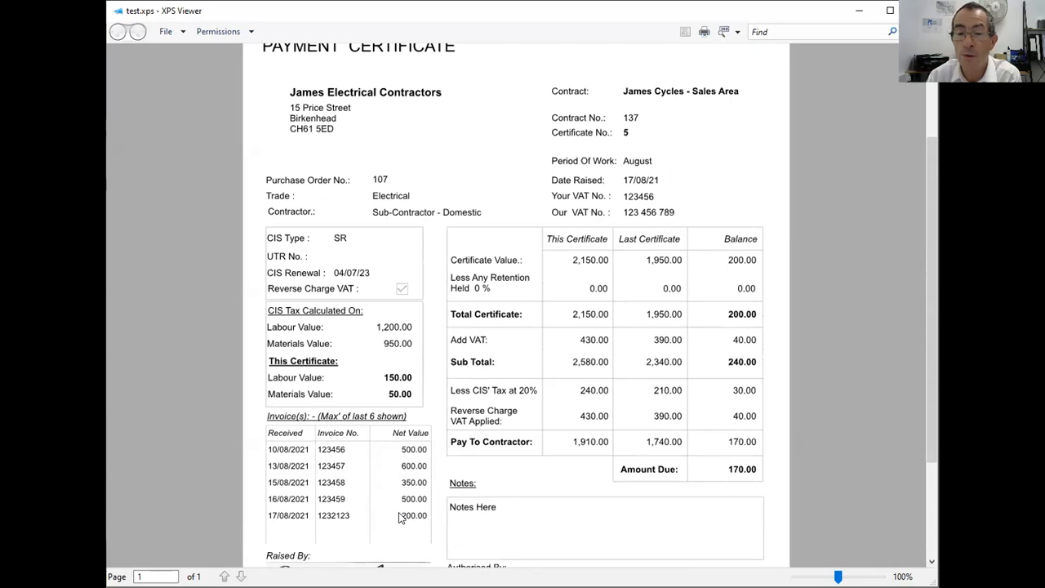
pyautogui.scroll(-2, 474, 453)
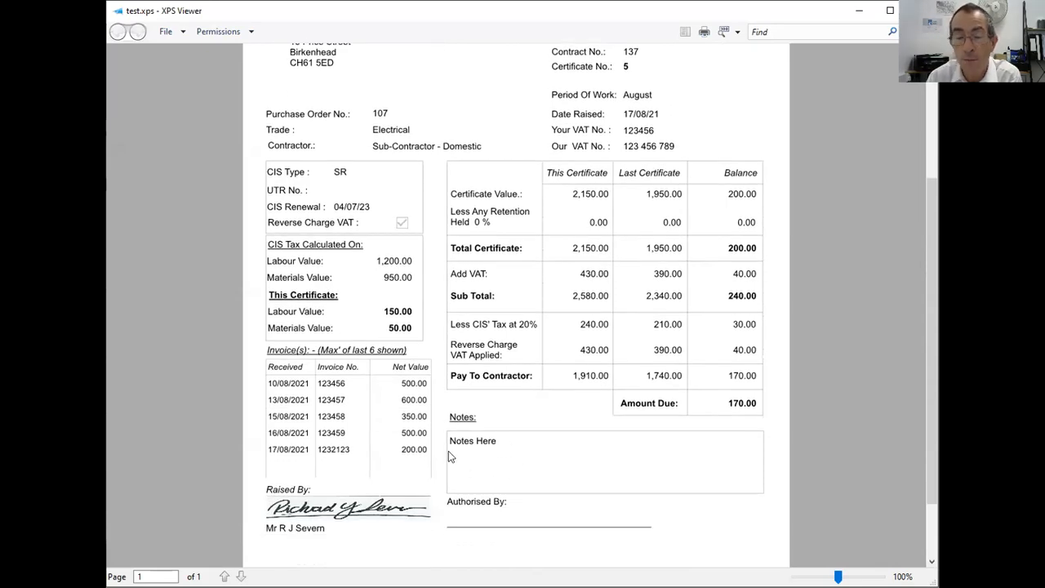
pyautogui.scroll(4, 489, 421)
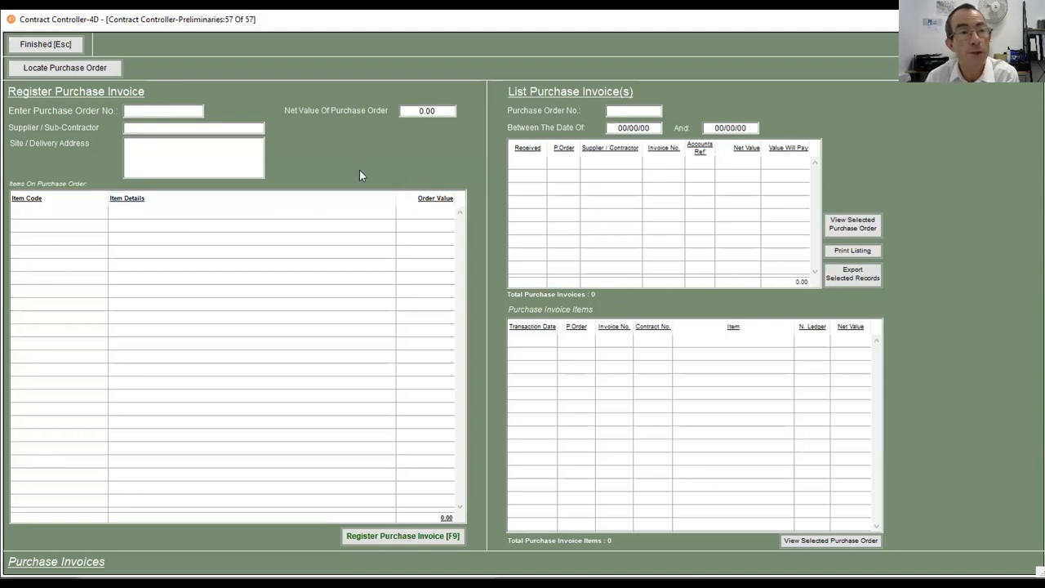
pyautogui.click(43, 47)
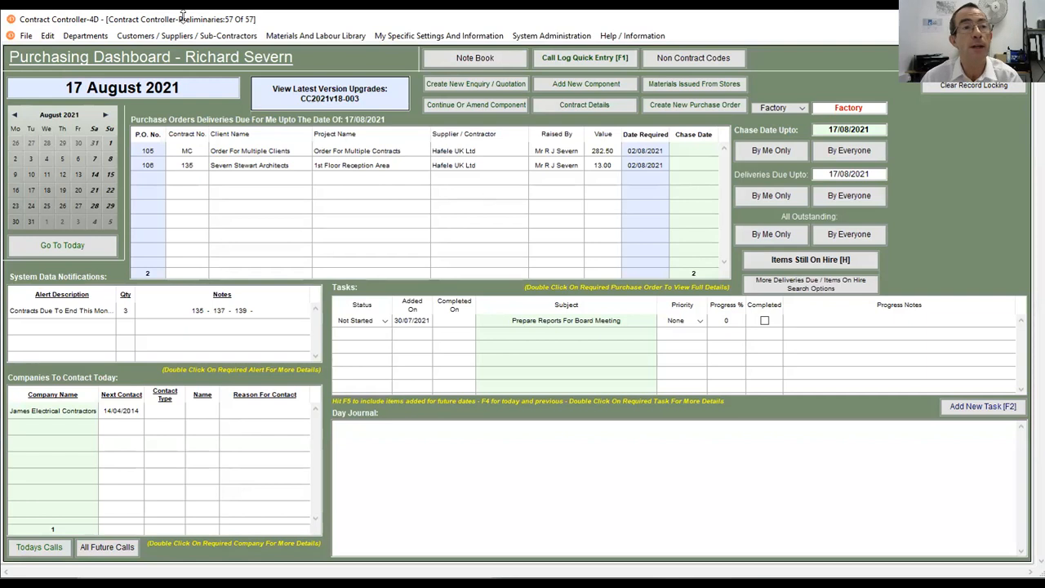
# - Search the purchase orders by number for the James Electrical Contractors order and open it for viewing
pyautogui.click(75, 38)
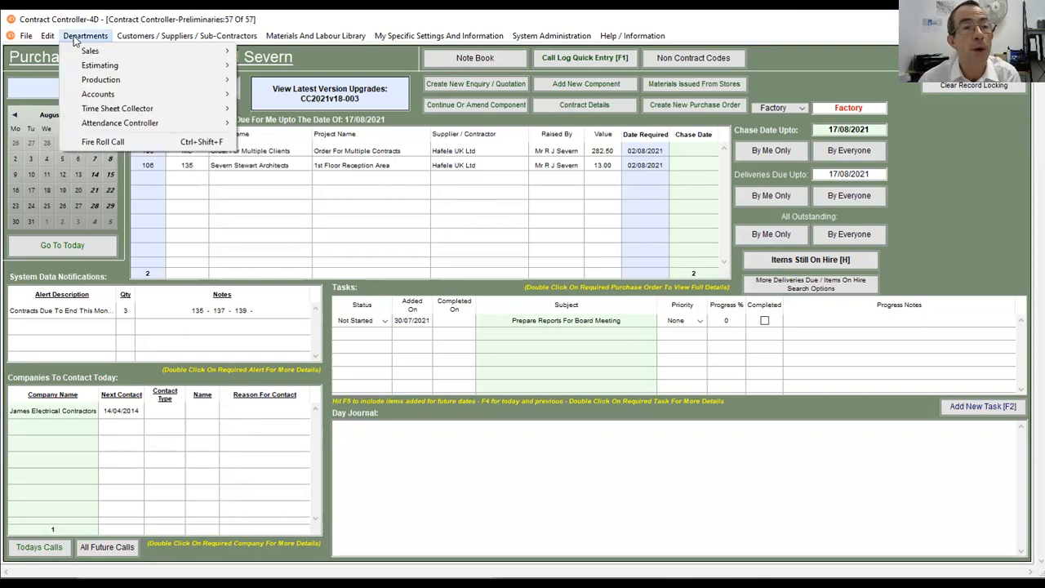
pyautogui.moveTo(78, 82)
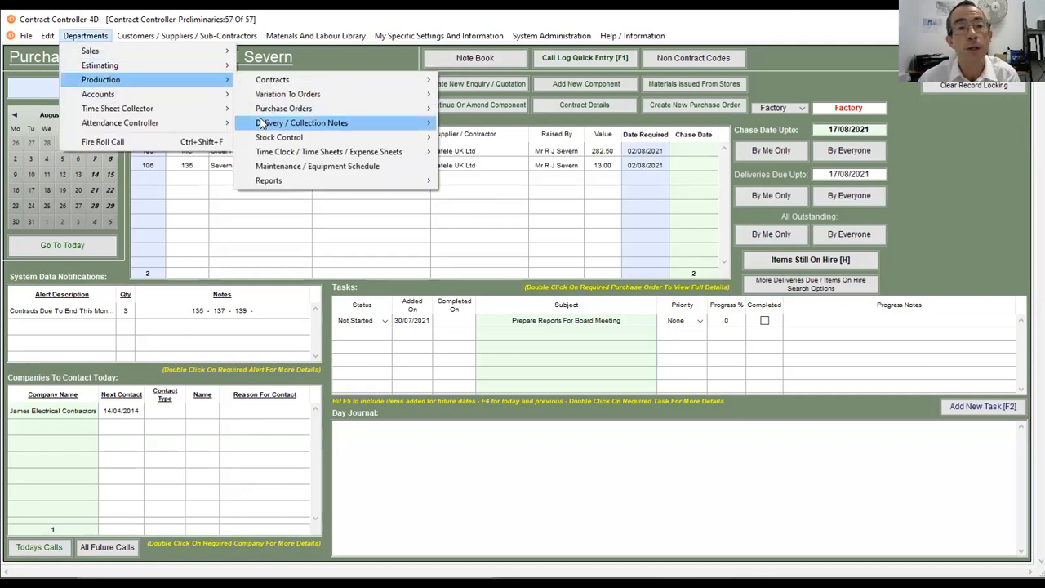
pyautogui.moveTo(271, 111)
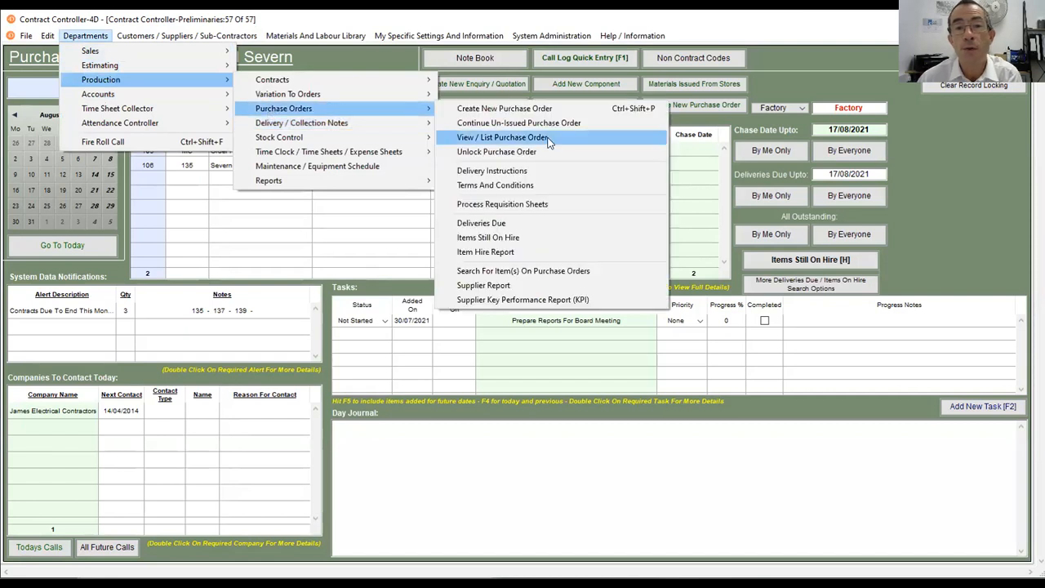
pyautogui.click(520, 139)
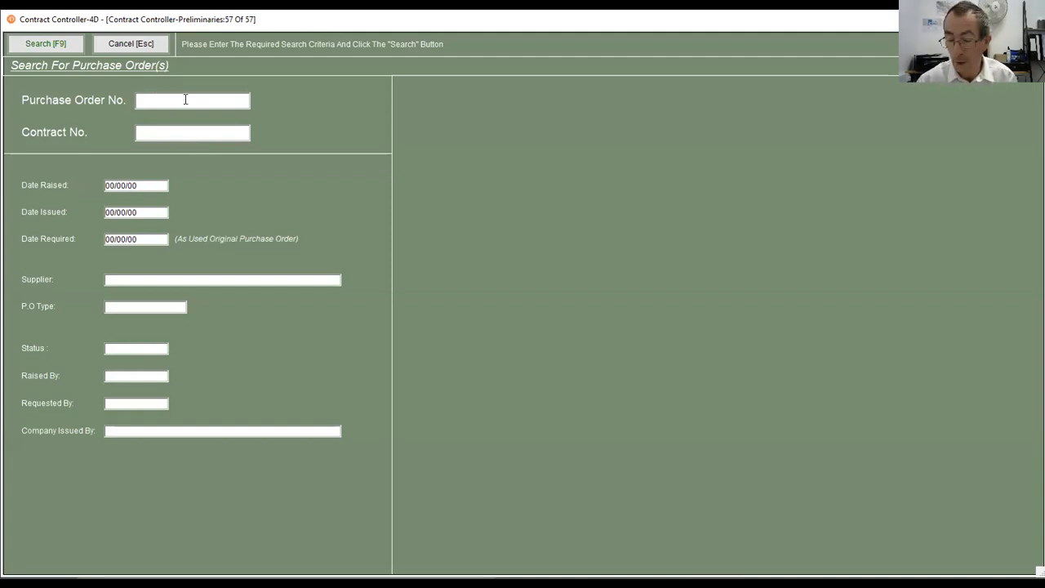
pyautogui.write('107')
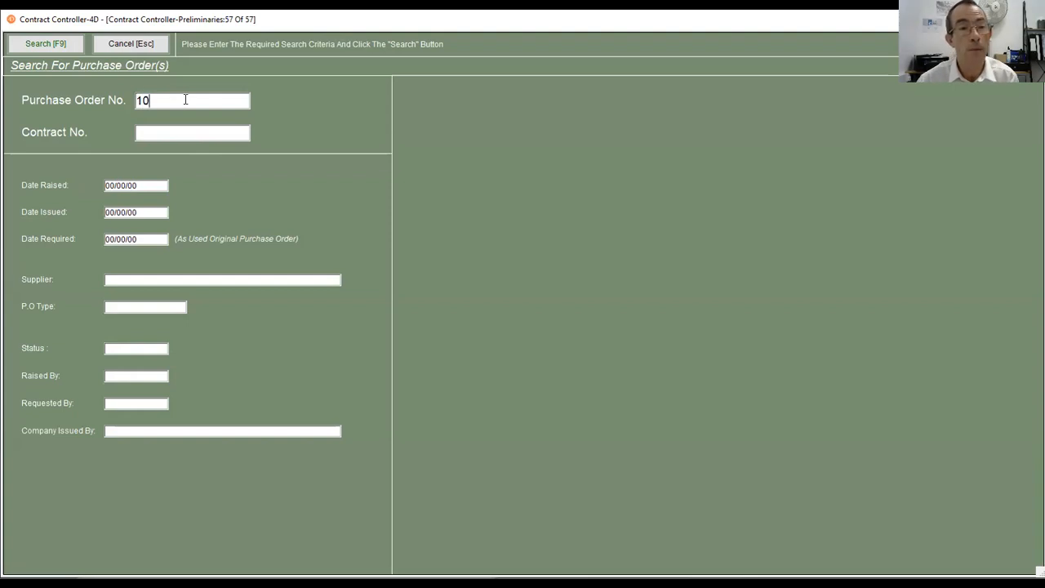
pyautogui.click(57, 45)
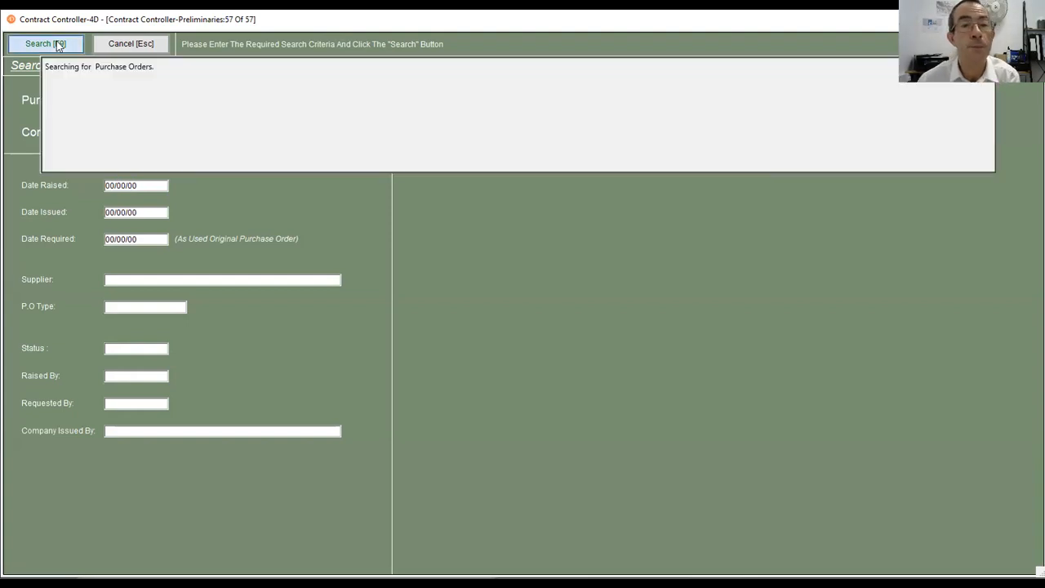
pyautogui.doubleClick(155, 114)
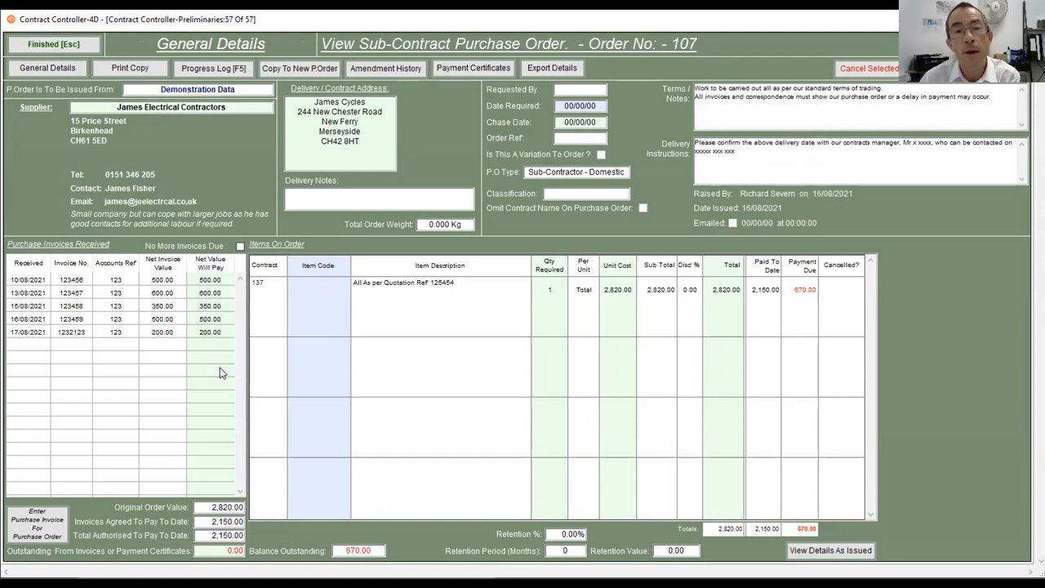
# - Browse the payment certificates issued for the order, view the details of certificate 3, and return to the certificate listing
pyautogui.click(465, 70)
pyautogui.click(738, 295)
pyautogui.click(744, 307)
pyautogui.click(744, 332)
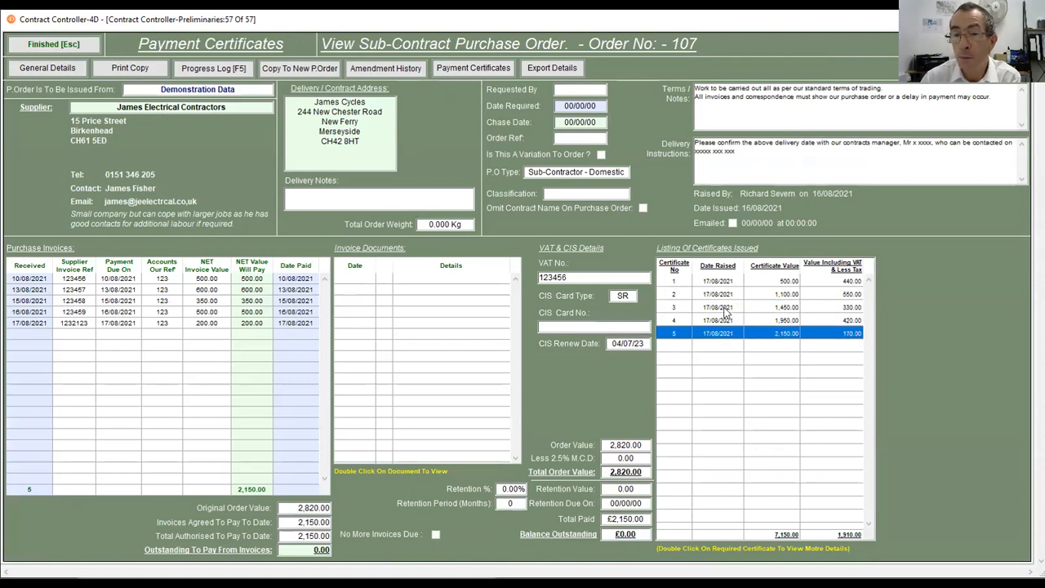
pyautogui.doubleClick(725, 308)
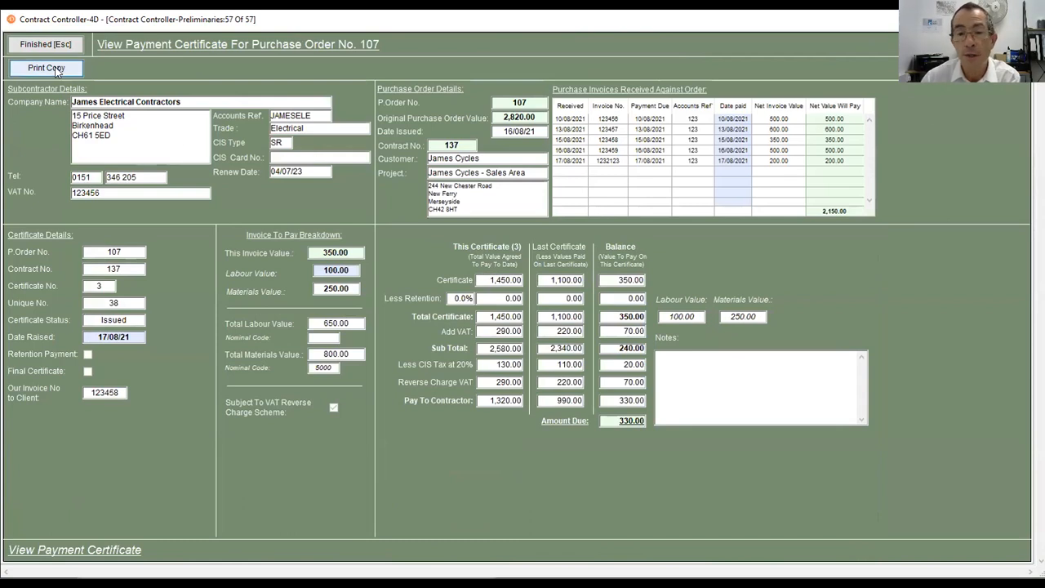
pyautogui.click(36, 45)
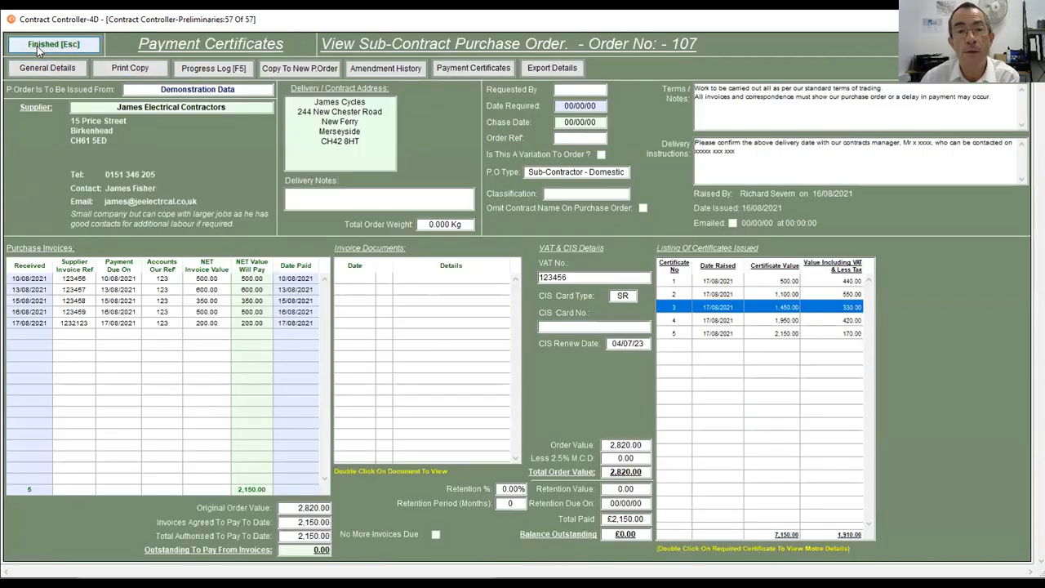
# - View the details of payment certificate 4 for the order, close the purchase order, and return to the purchasing dashboard
pyautogui.click(726, 295)
pyautogui.click(732, 321)
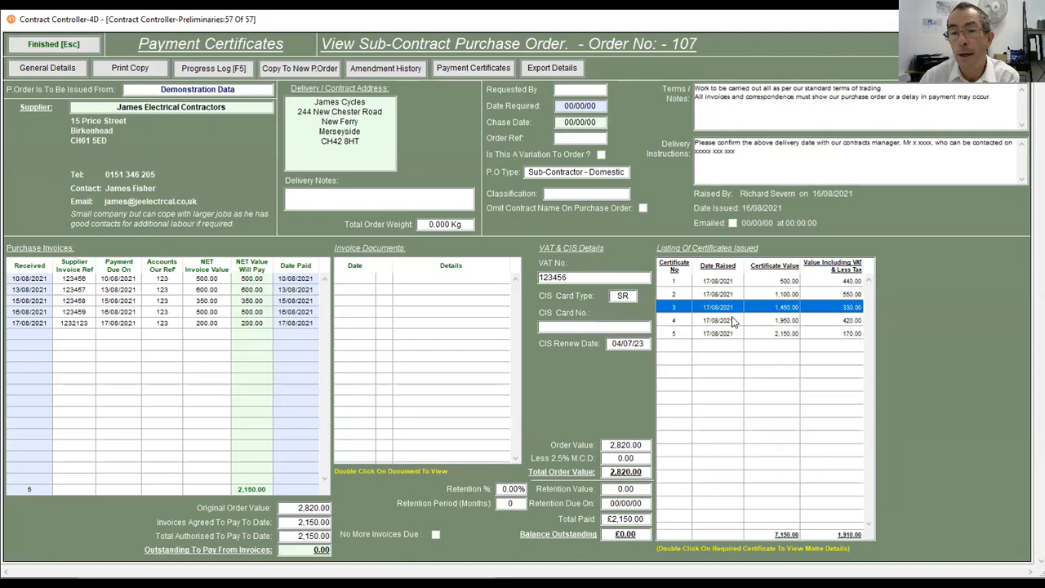
pyautogui.doubleClick(732, 321)
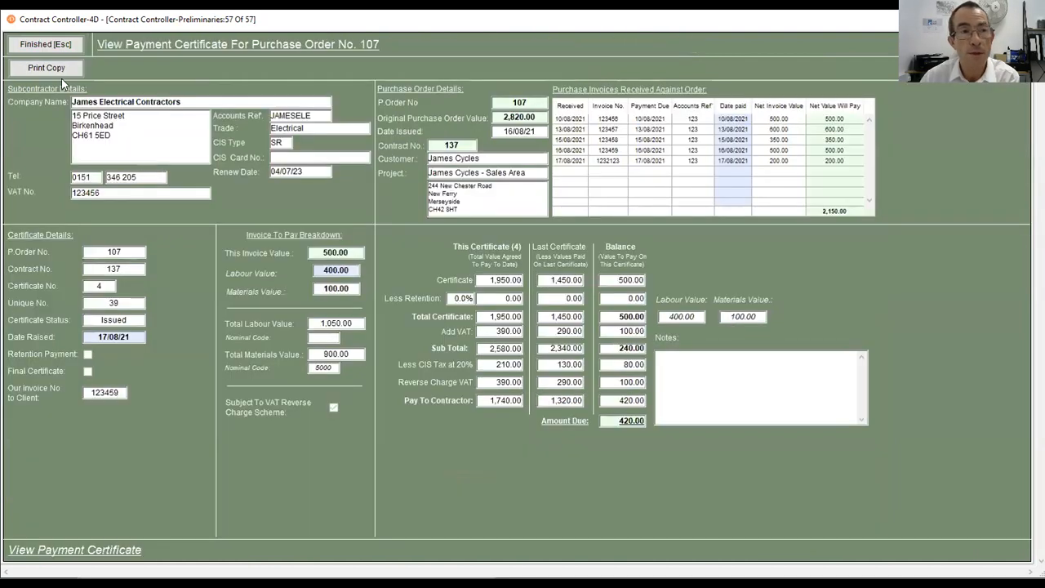
pyautogui.click(59, 38)
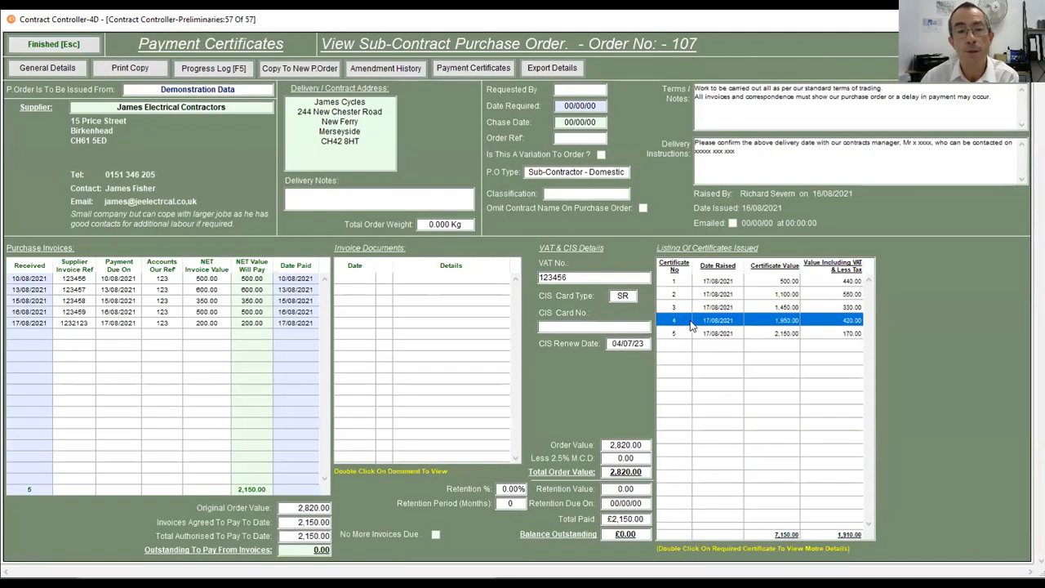
pyautogui.click(64, 45)
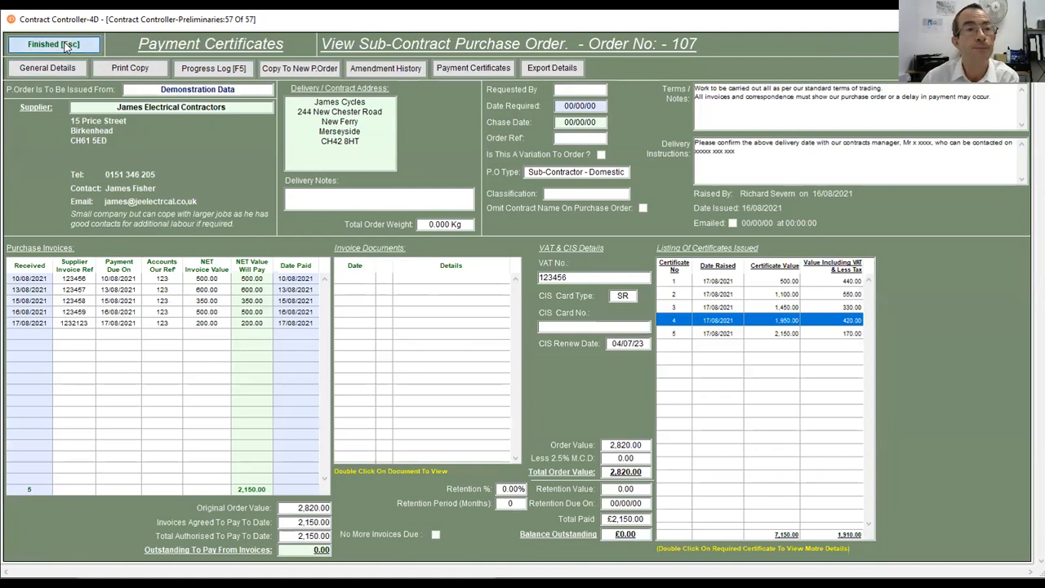
pyautogui.click(57, 45)
pyautogui.click(130, 47)
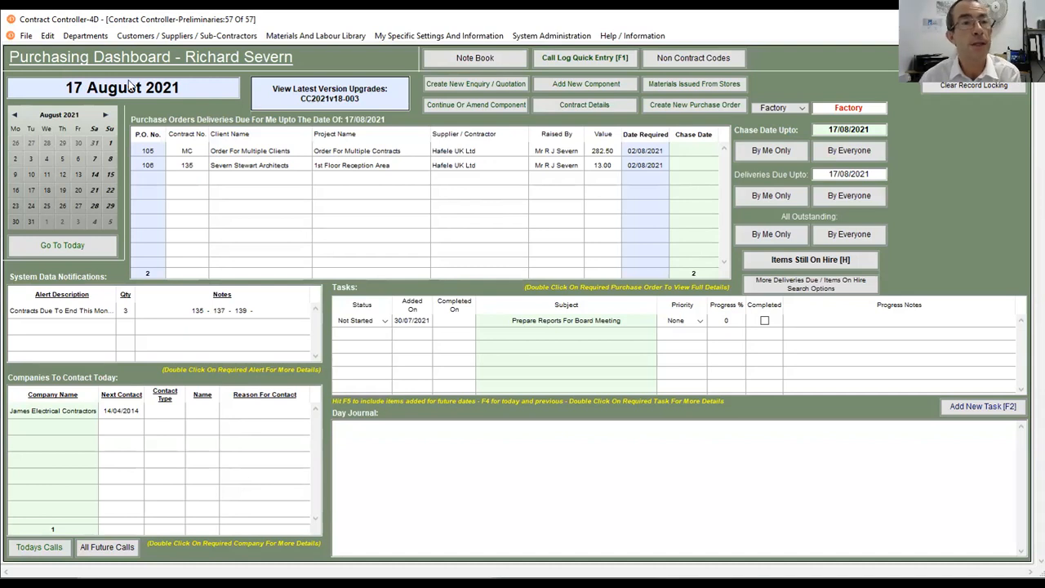
# - Open the accounts facility for deleting payment certificates and enter the James Electrical Contractors purchase order number
pyautogui.click(87, 36)
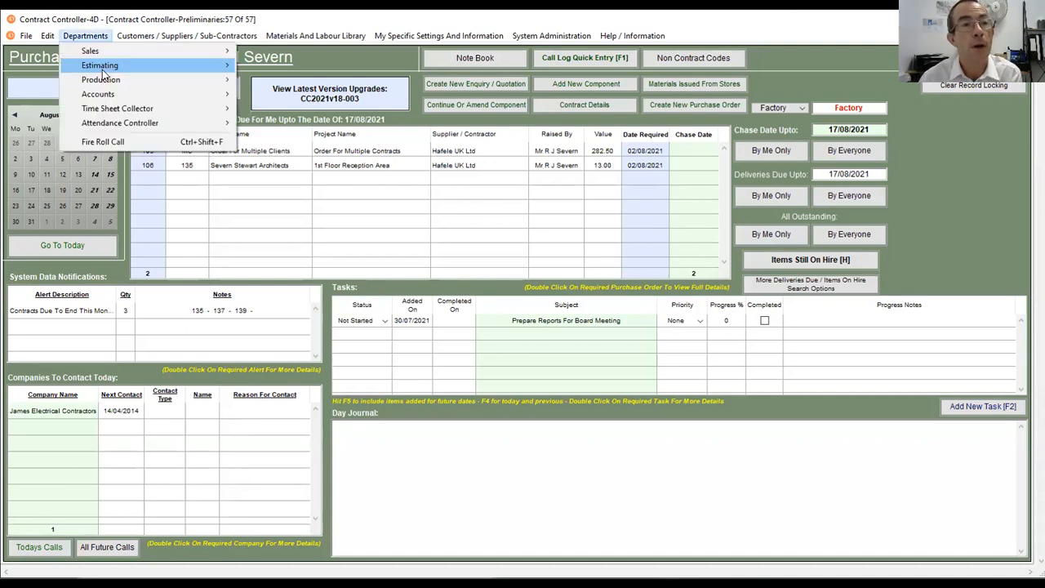
pyautogui.moveTo(186, 98)
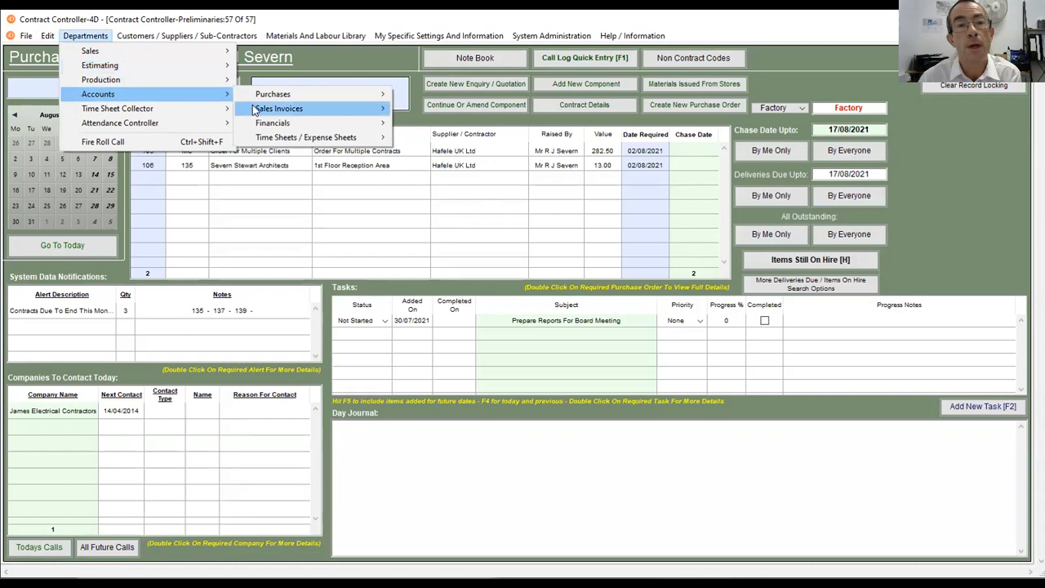
pyautogui.moveTo(258, 96)
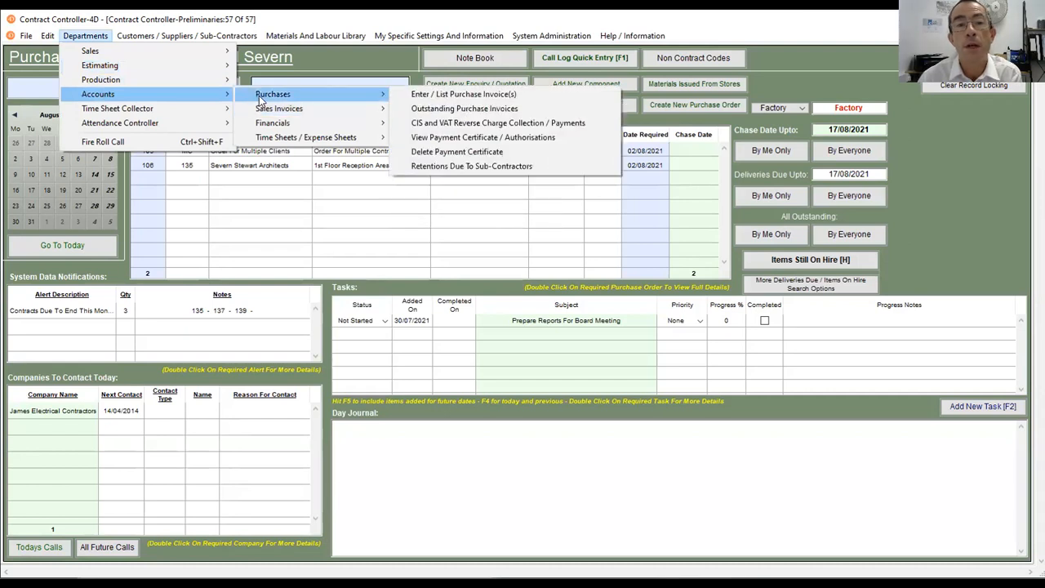
pyautogui.click(493, 153)
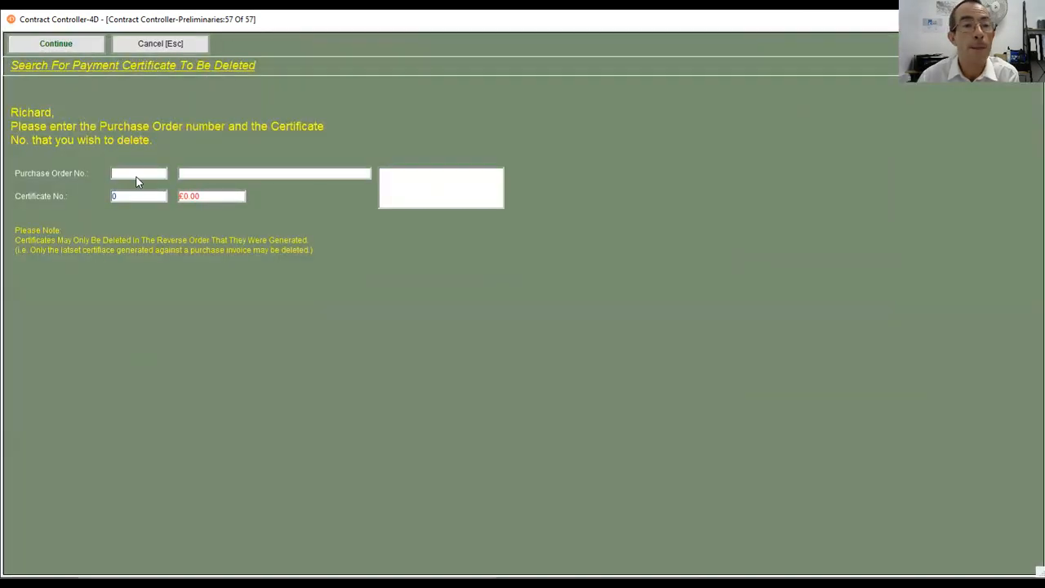
pyautogui.write('107')
pyautogui.press('Tab')
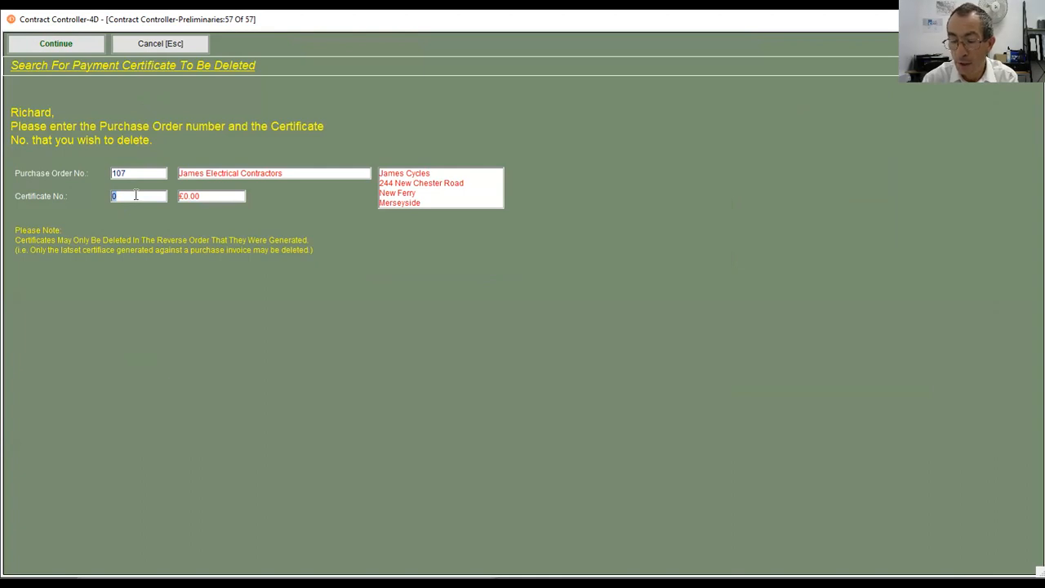
# - Try to select certificate 3 of the purchase order for deletion and dismiss the resulting alert
pyautogui.write('3')
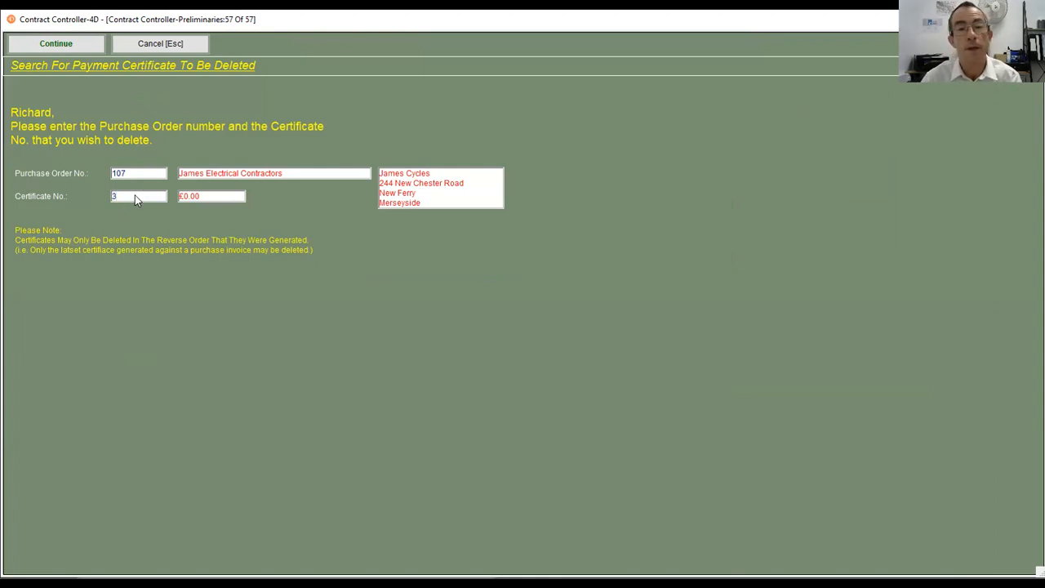
pyautogui.press('Tab')
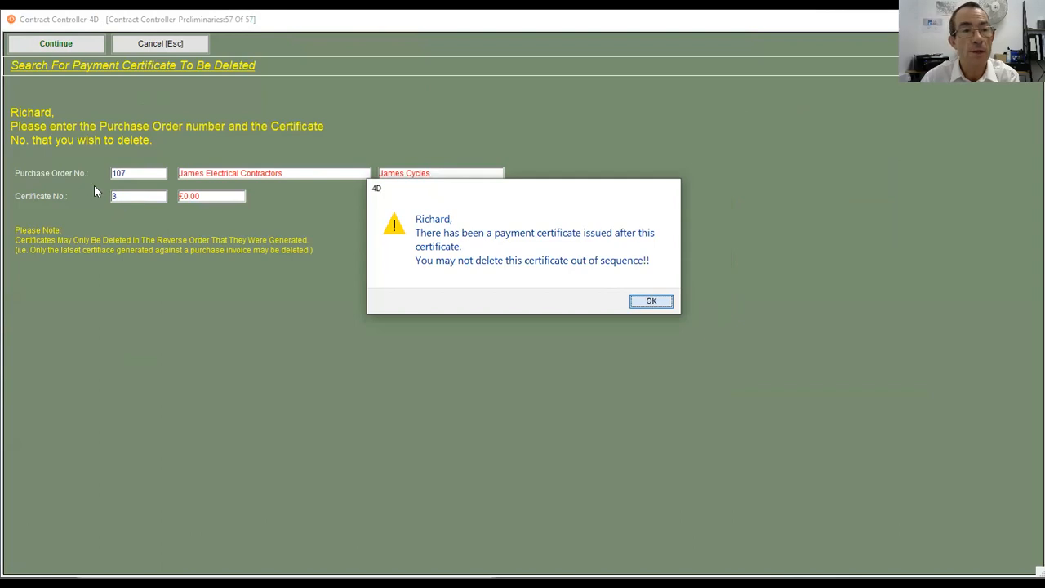
pyautogui.press('Return')
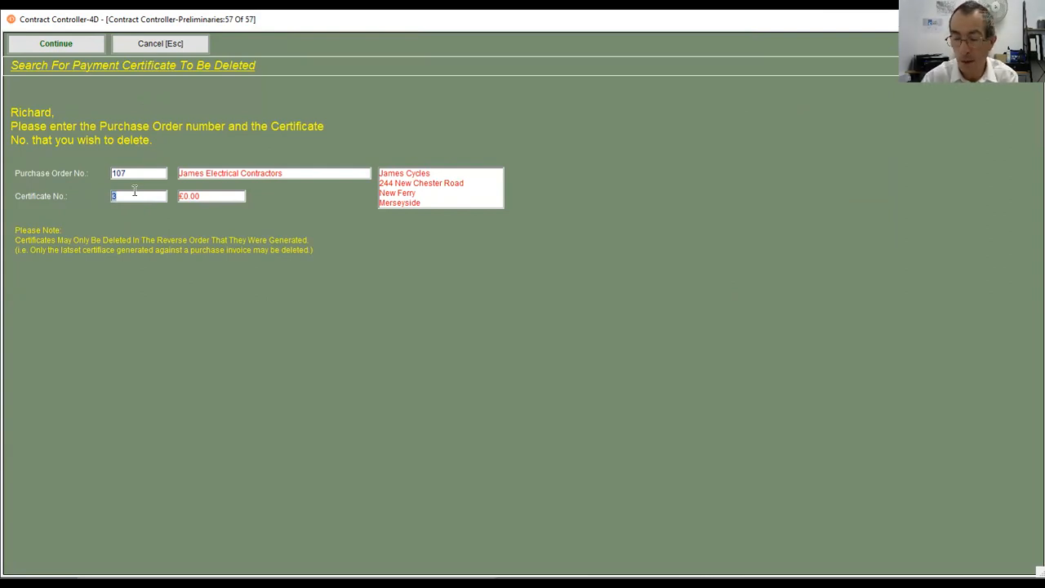
# - Set the certificate number to 5 and continue to that certificate's details in the deletion facility
pyautogui.write('5')
pyautogui.press('Tab')
pyautogui.click(62, 45)
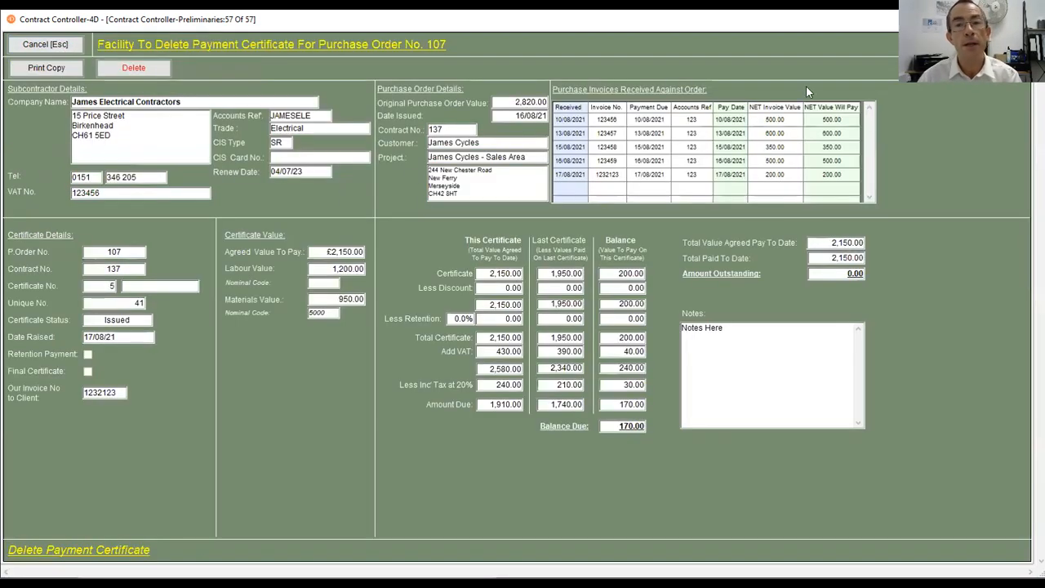
# - Request deletion of payment certificate 5, decline the confirmation, and return to the purchasing dashboard
pyautogui.click(123, 70)
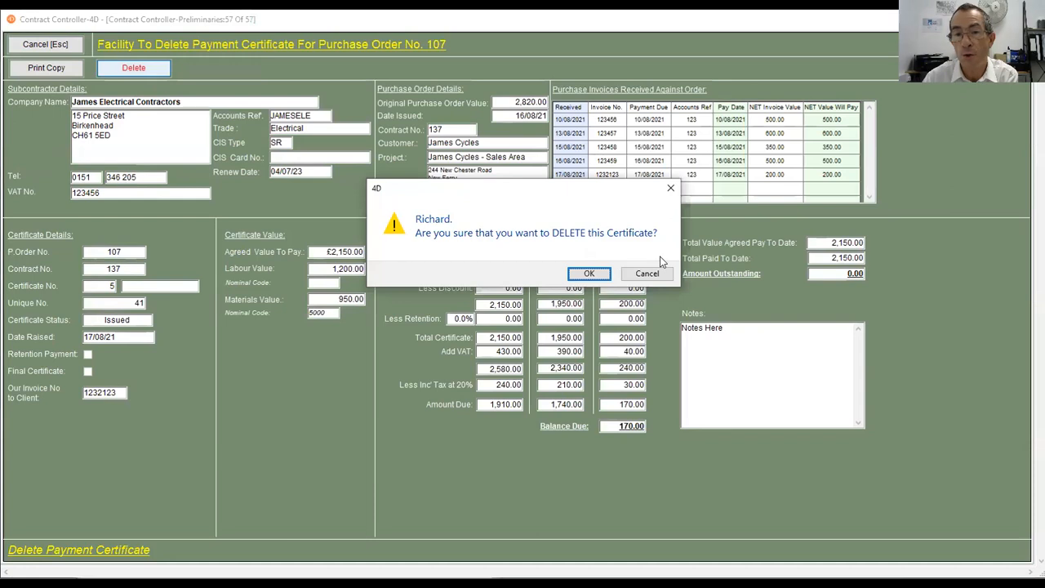
pyautogui.click(655, 276)
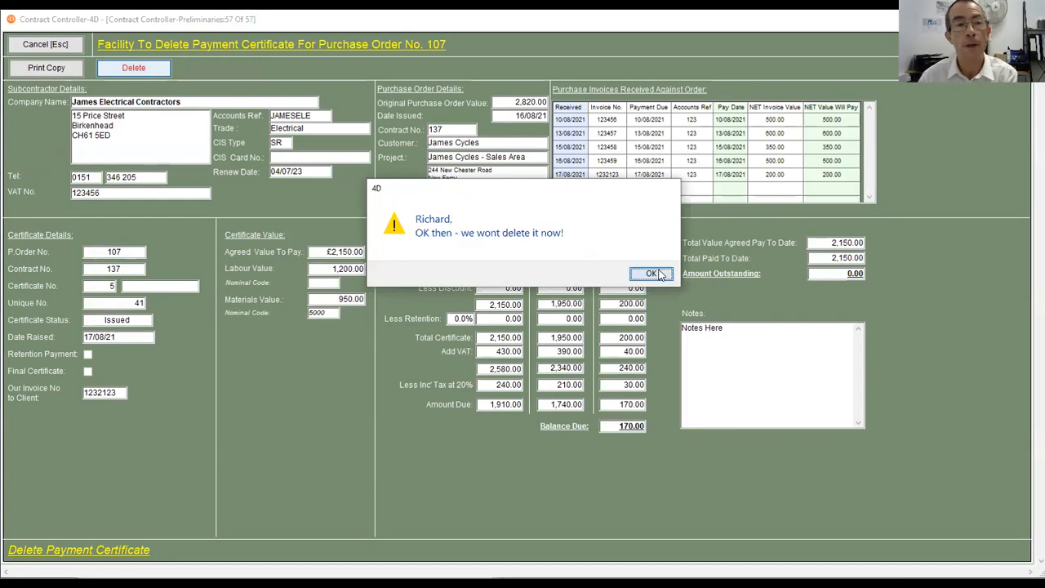
pyautogui.click(653, 273)
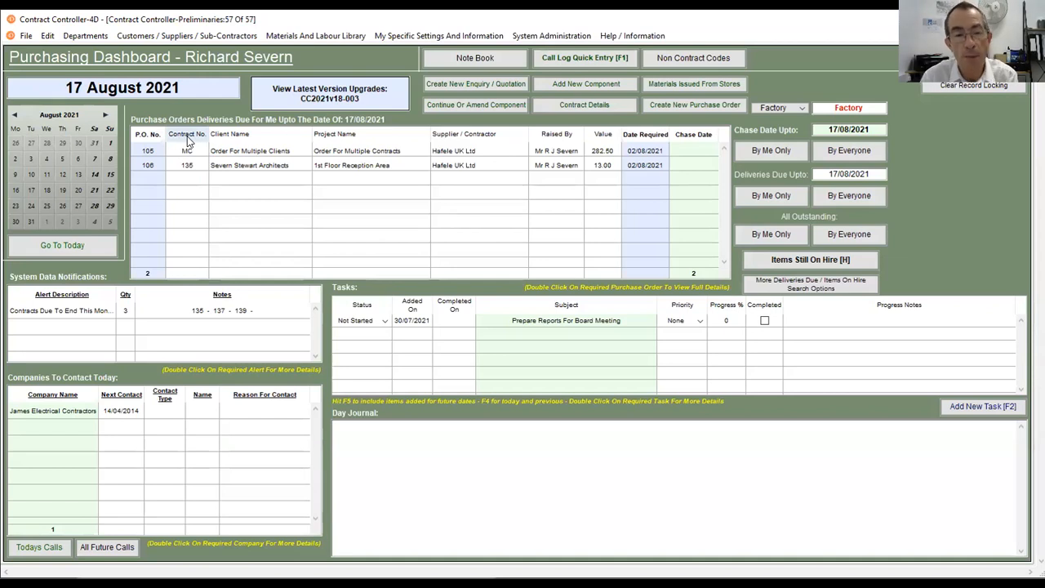